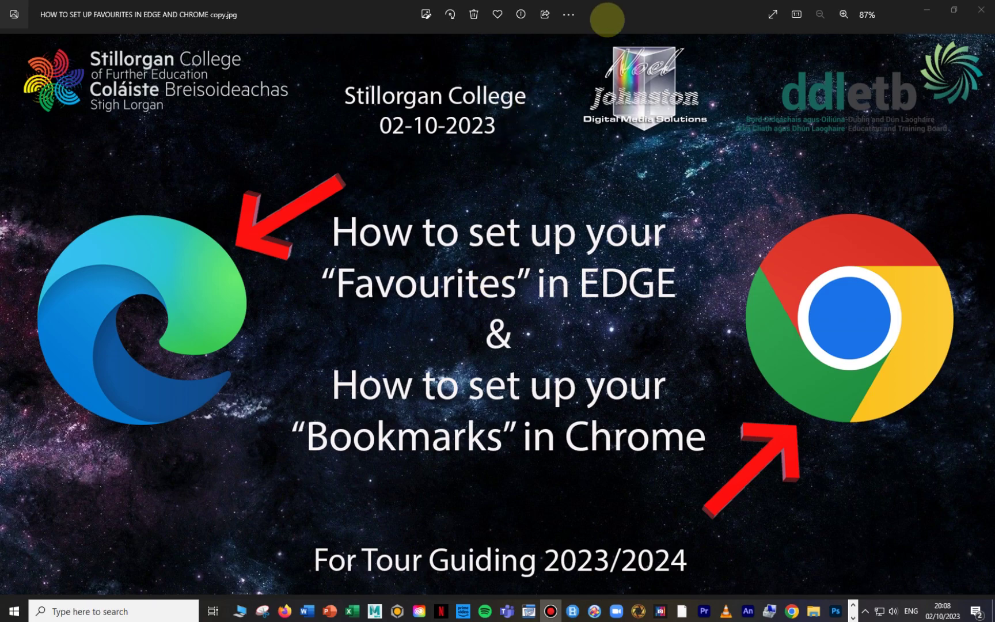
Drag the maximized Photos title-slide window down to reveal Chrome's blank New Tab page
{"action": "left_click_drag", "start_coordinate": [603, 13], "coordinate": [761, 34]}
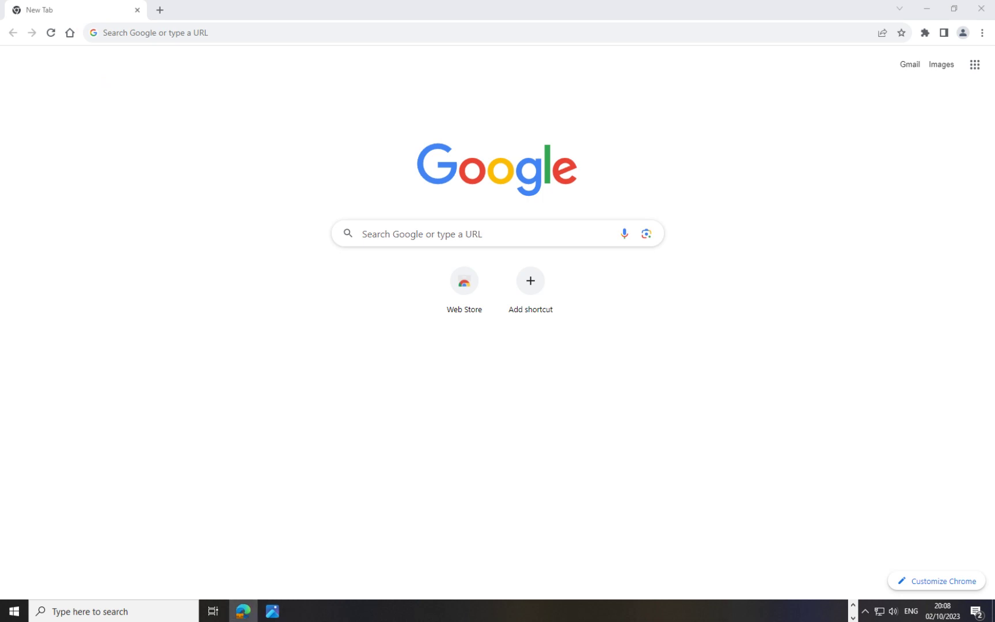
{"action": "left_click", "coordinate": [243, 611]}
{"action": "left_click_drag", "start_coordinate": [787, 31], "coordinate": [374, 141]}
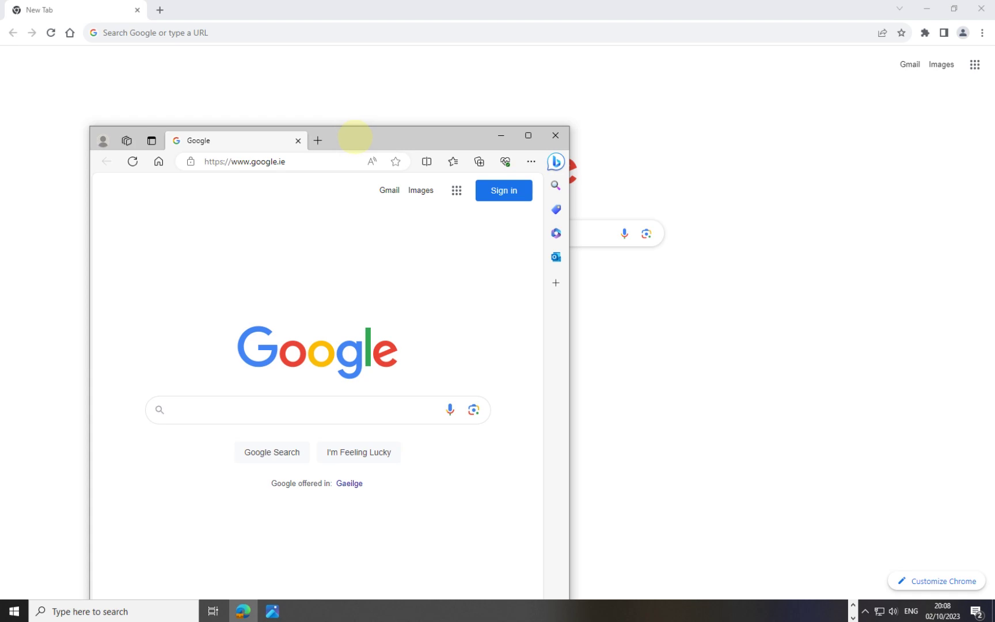
{"action": "left_click_drag", "start_coordinate": [355, 137], "coordinate": [994, 89]}
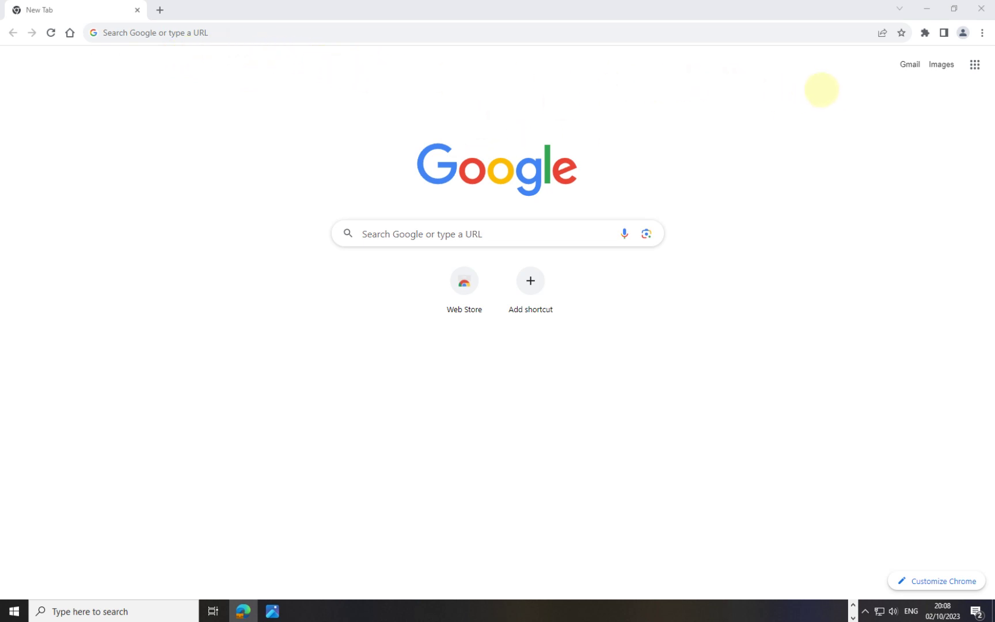
Switch on Bookmarks > Show bookmarks bar, toggling it off and back on as a demonstration
{"action": "left_click", "coordinate": [982, 33]}
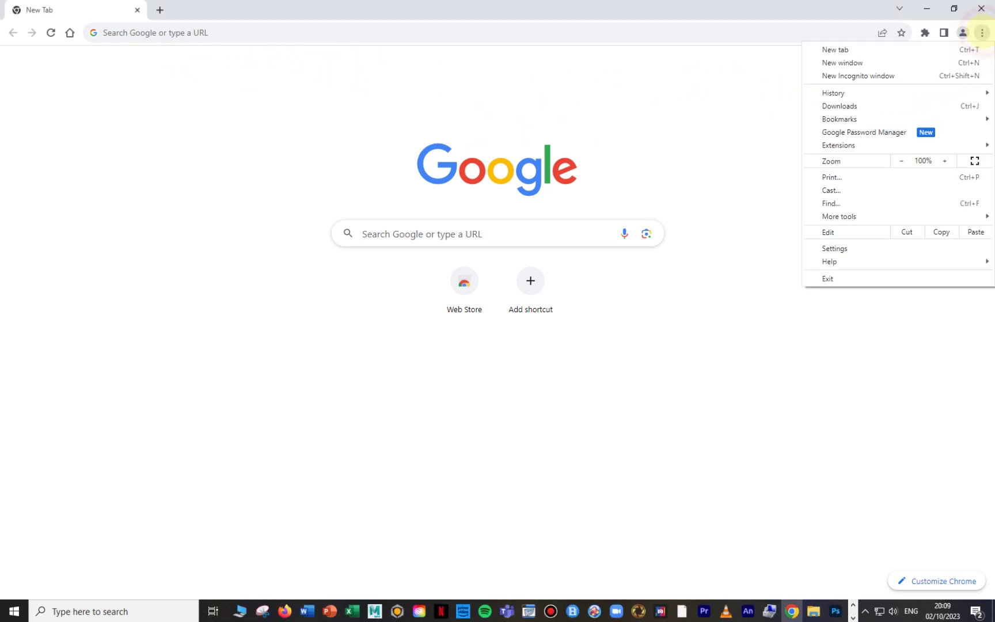
{"action": "mouse_move", "coordinate": [838, 112]}
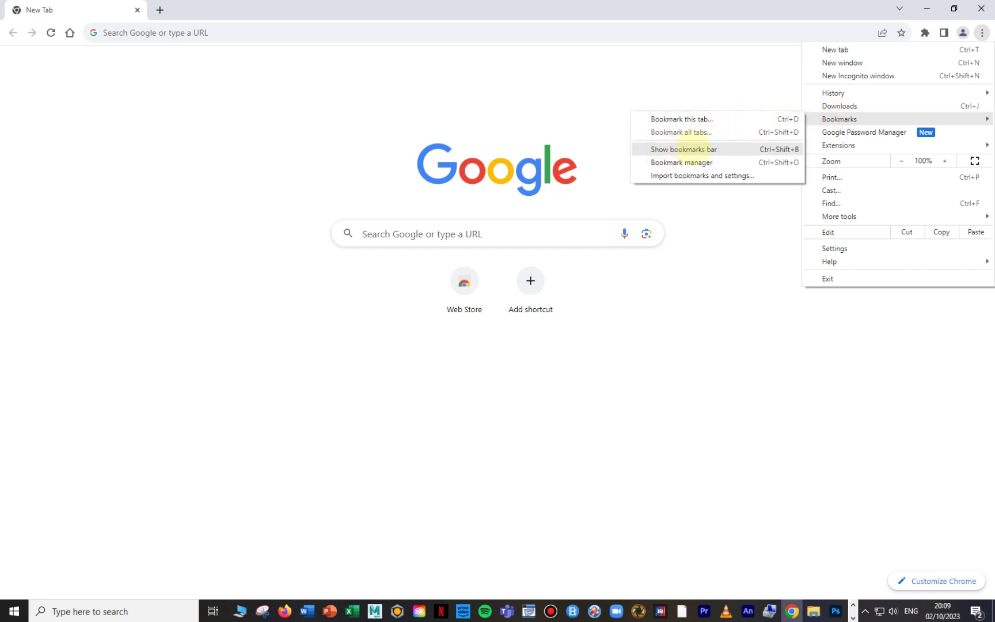
{"action": "left_click", "coordinate": [684, 149]}
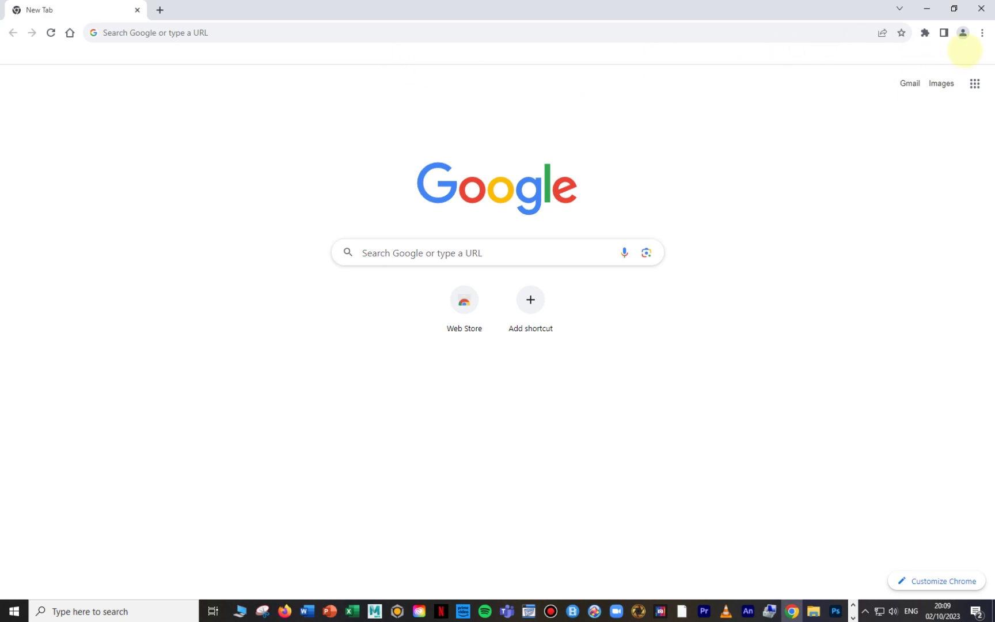
{"action": "left_click", "coordinate": [982, 32]}
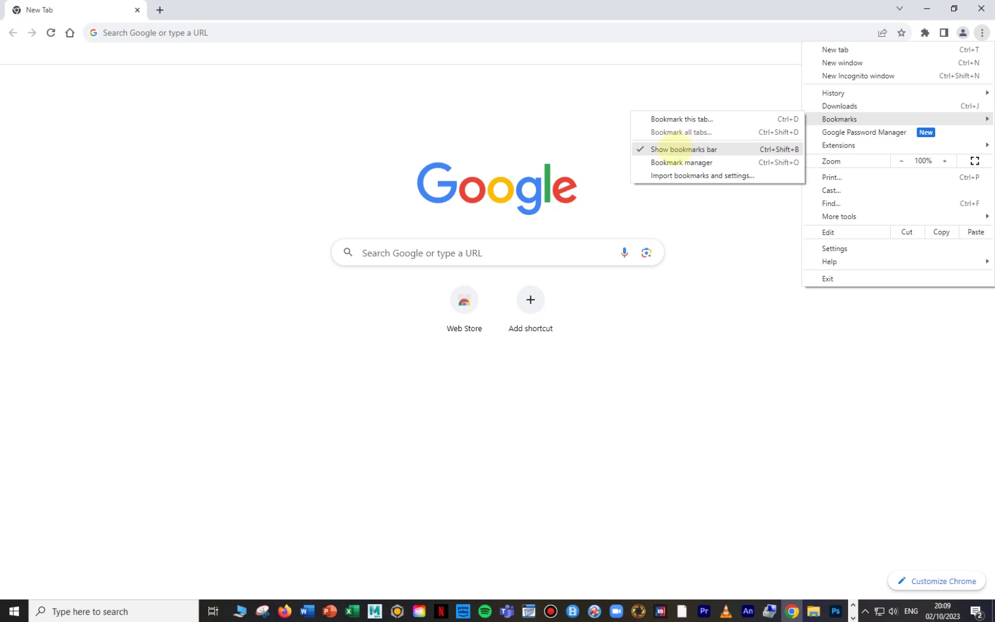
{"action": "left_click", "coordinate": [671, 149]}
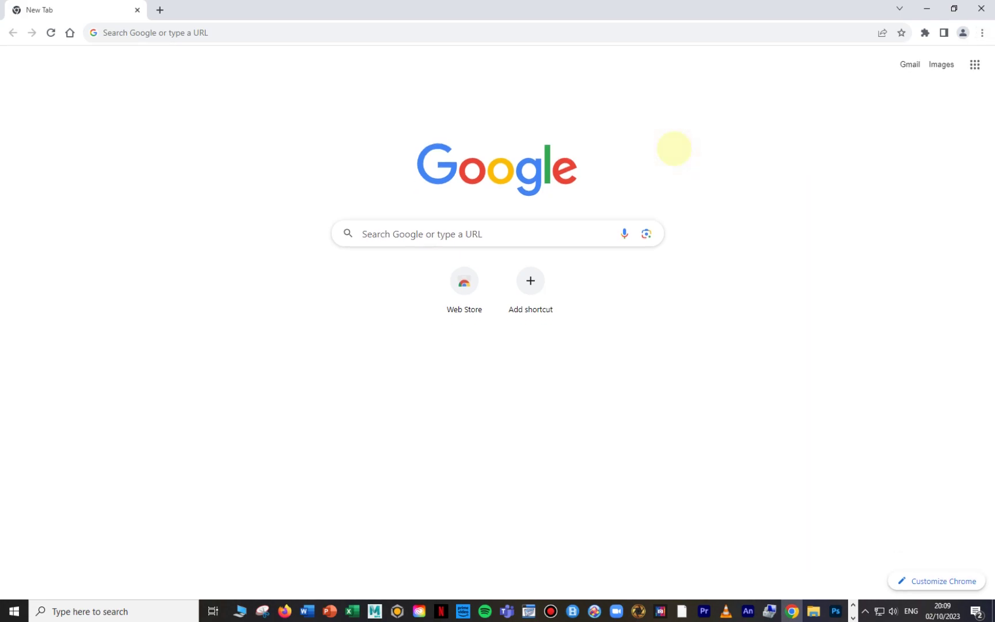
{"action": "left_click", "coordinate": [982, 33]}
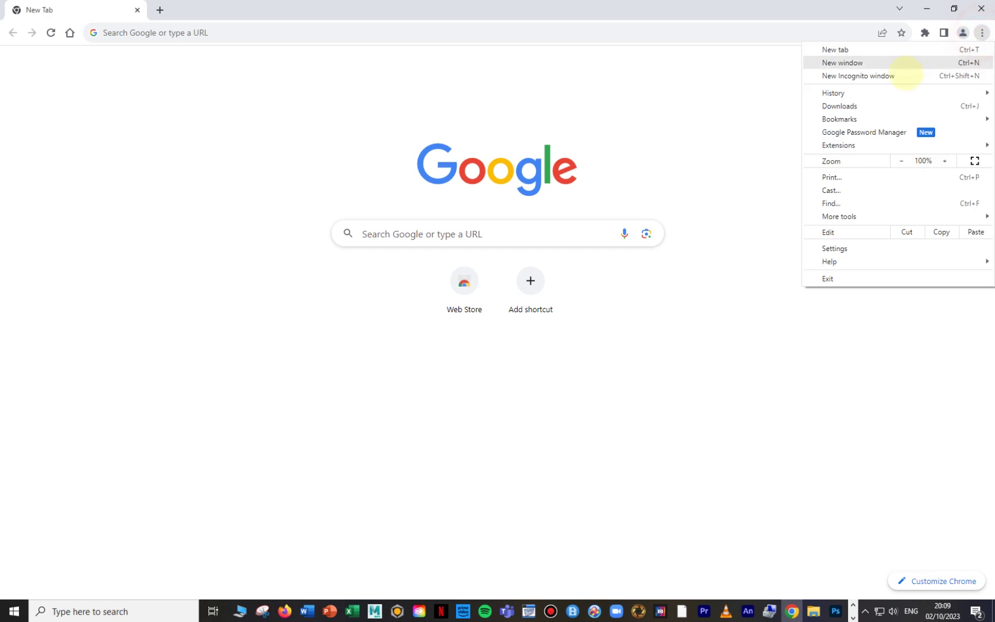
{"action": "mouse_move", "coordinate": [838, 118]}
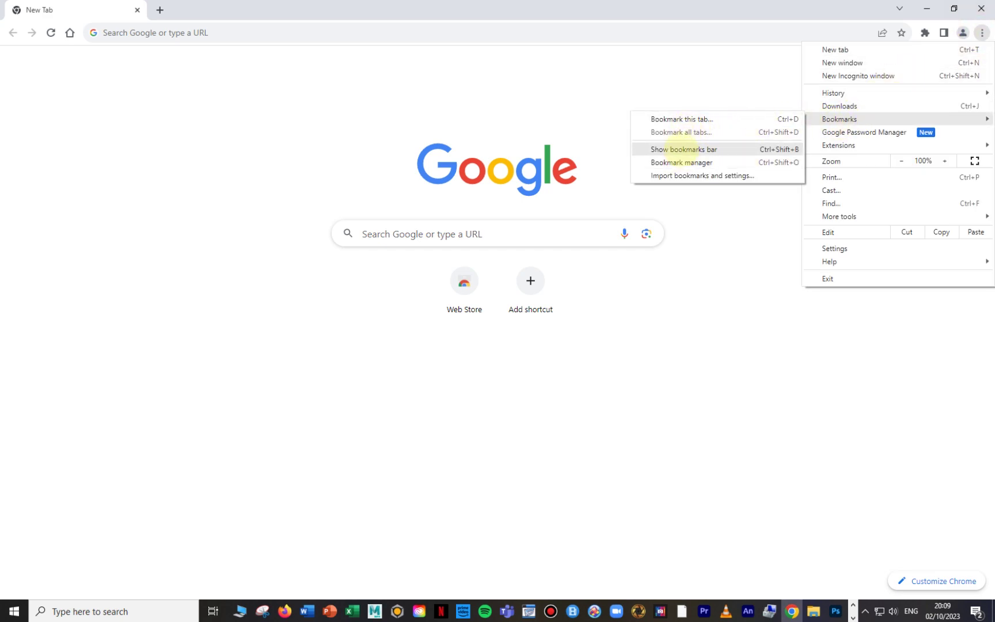
{"action": "left_click", "coordinate": [676, 149]}
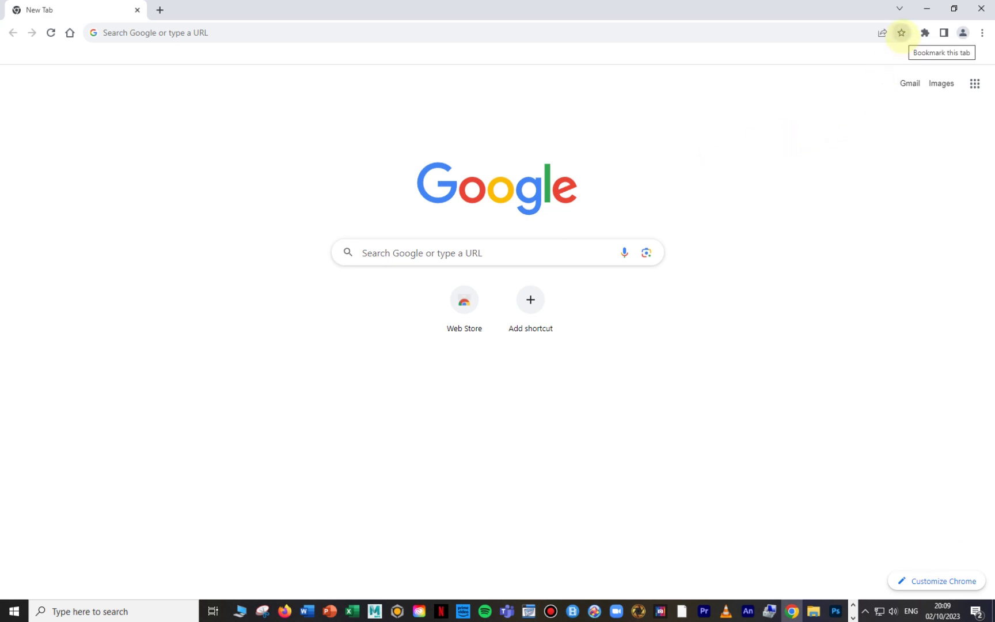
Star the New Tab page and save it to the bookmarks bar as Google
{"action": "left_click", "coordinate": [901, 33]}
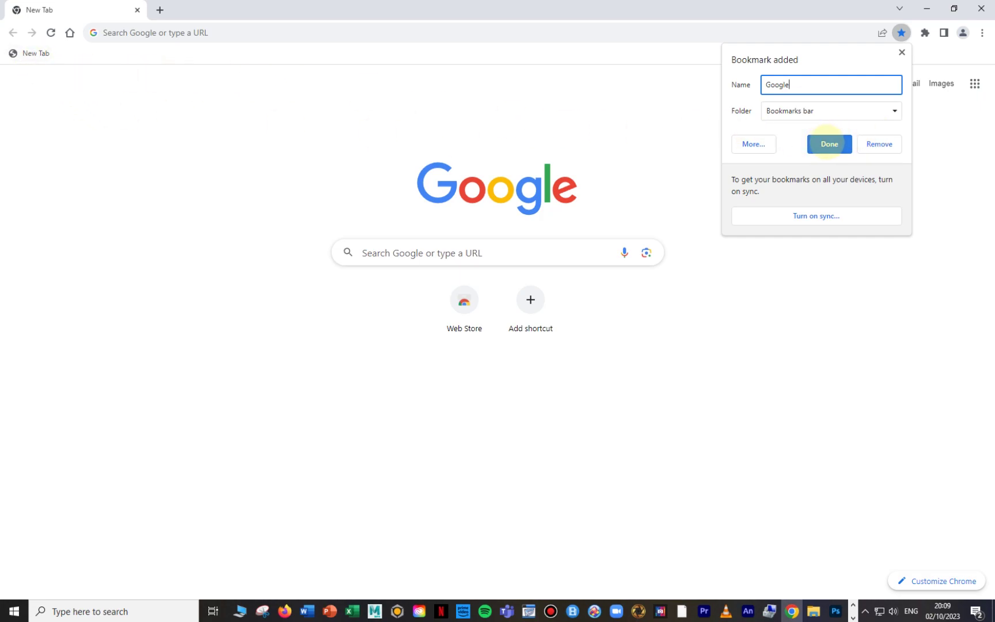
{"action": "left_click", "coordinate": [829, 144]}
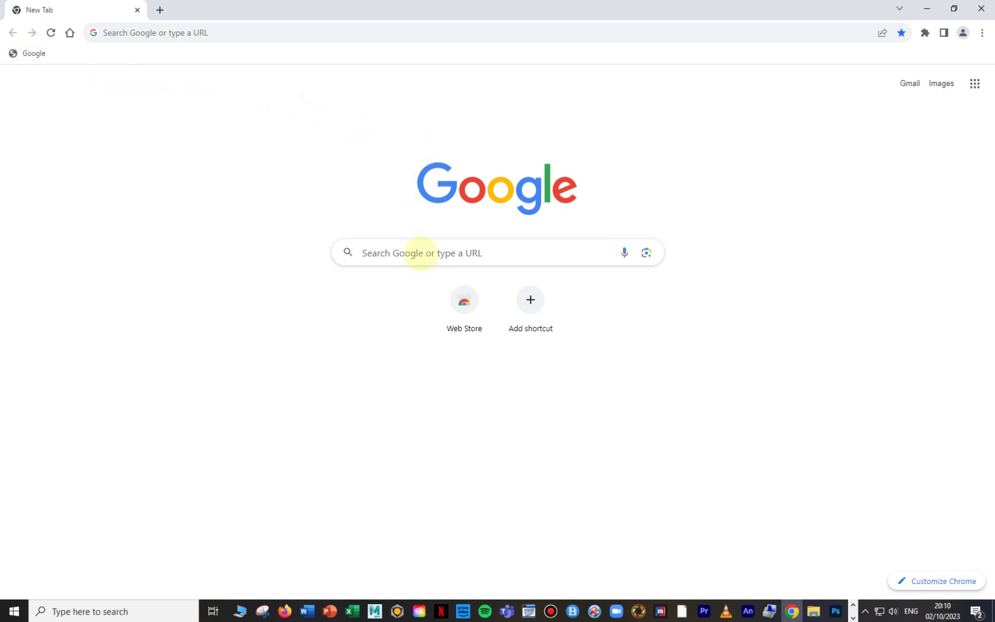
{"action": "left_click", "coordinate": [251, 33]}
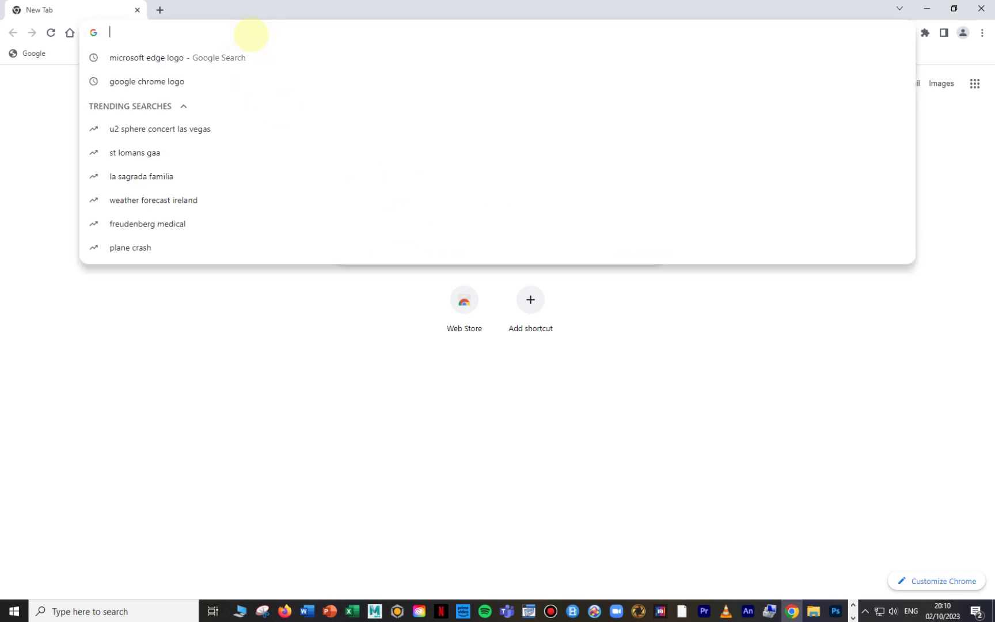
{"action": "type", "text": "www.s"}
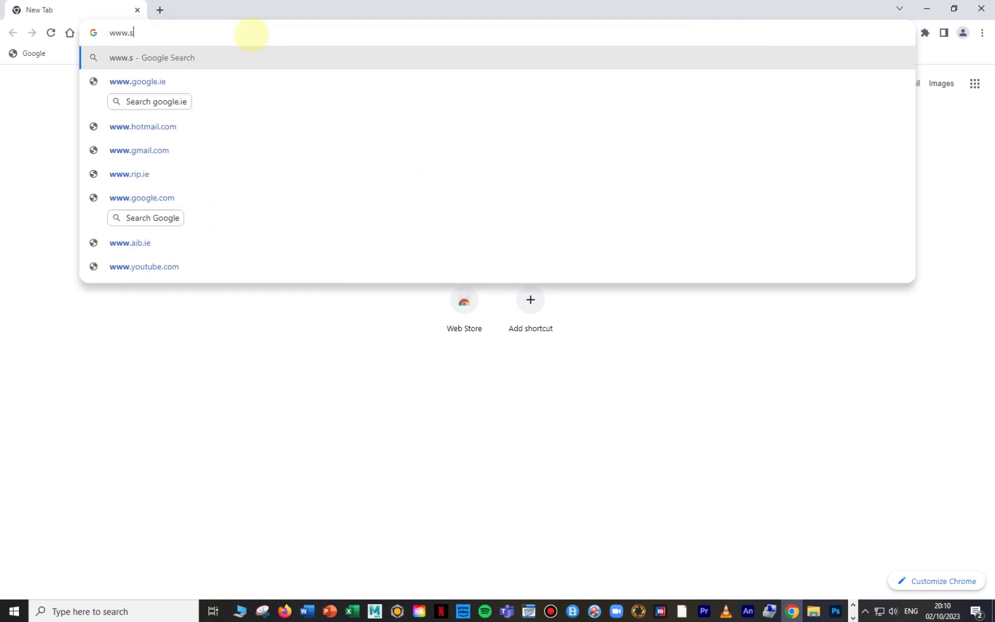
{"action": "type", "text": "tillorganco"}
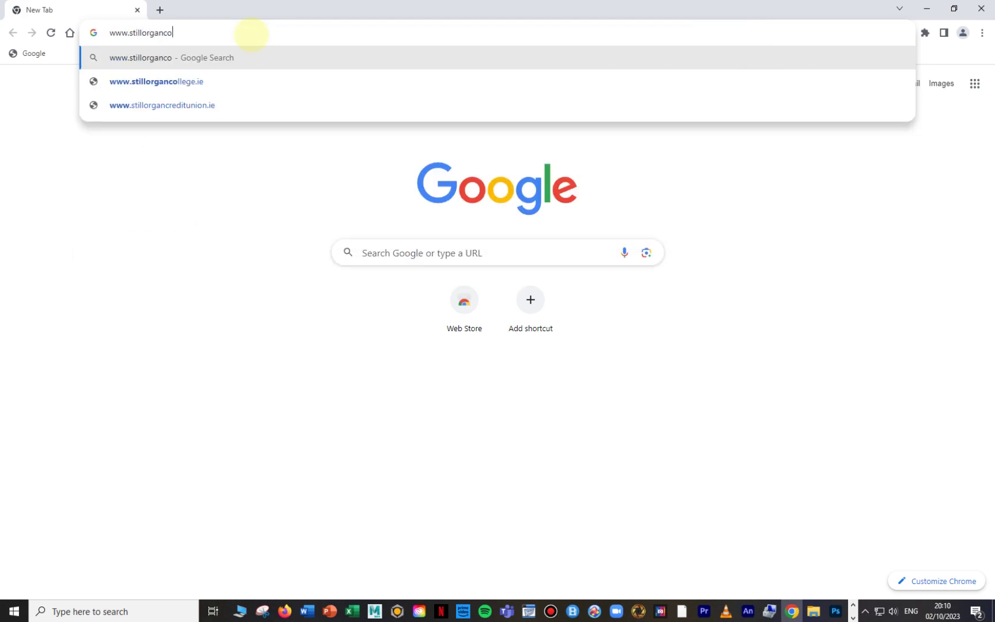
{"action": "type", "text": "llege.i"}
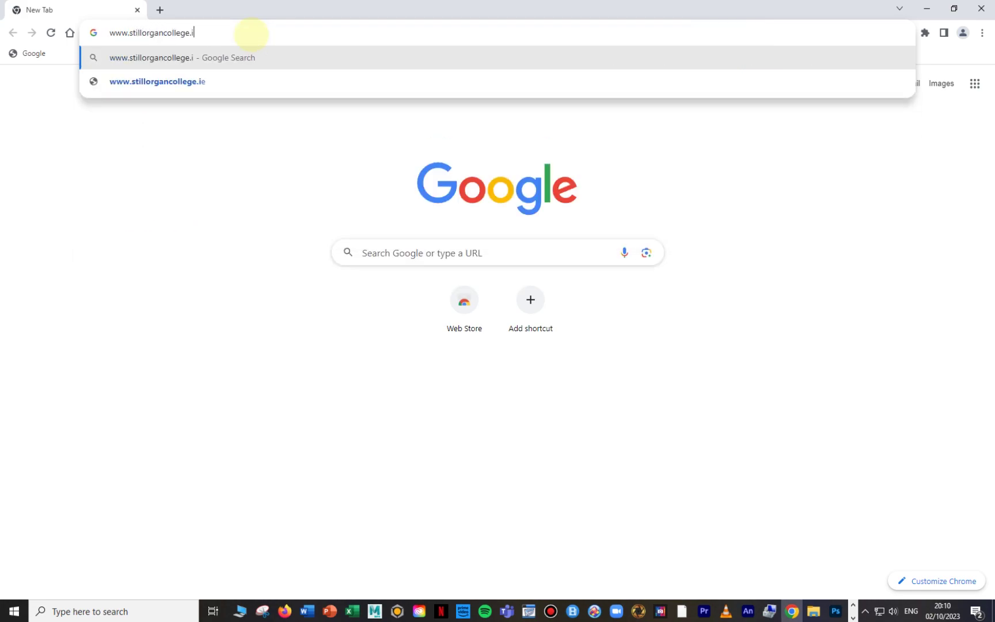
{"action": "type", "text": "e"}
{"action": "key", "text": "Return"}
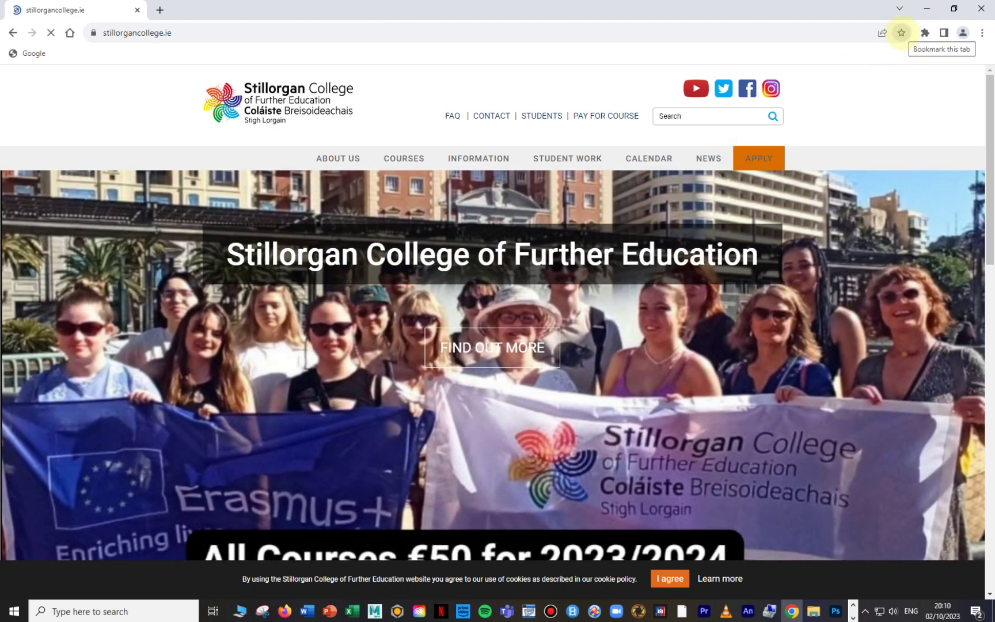
{"action": "left_click", "coordinate": [901, 33]}
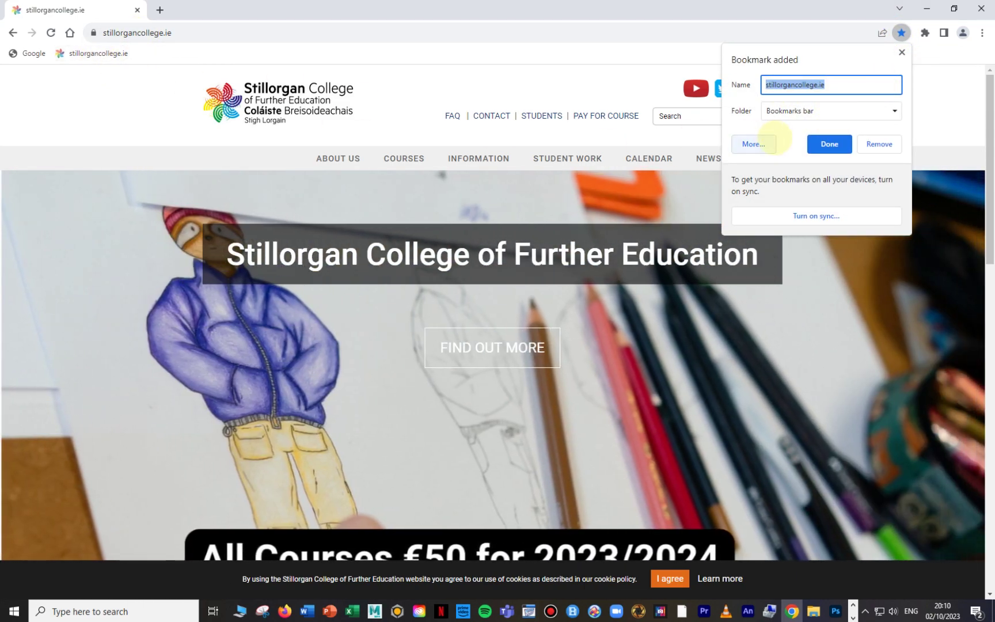
{"action": "left_click", "coordinate": [829, 144]}
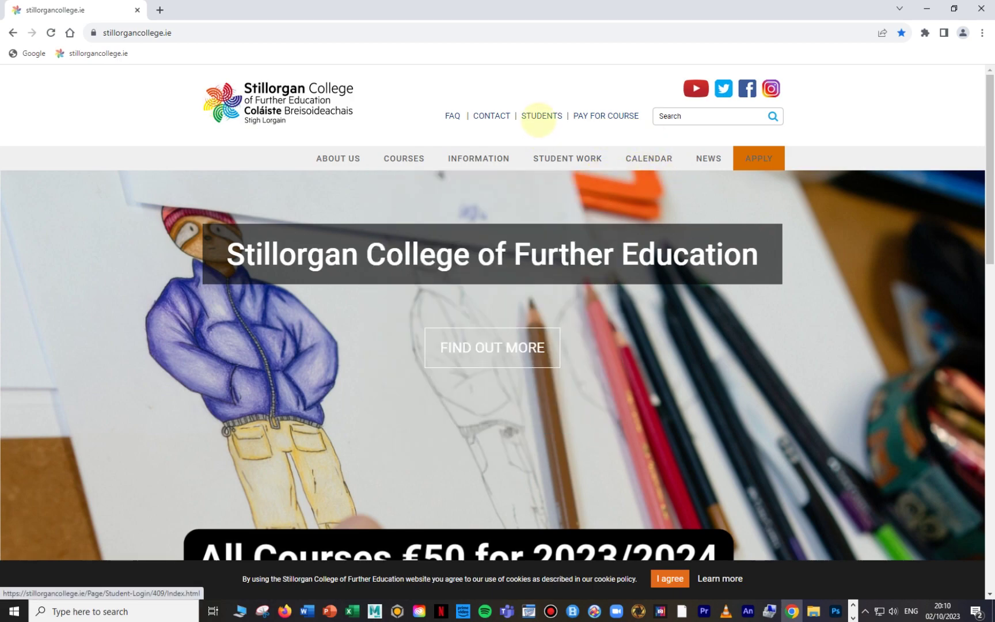
Open the college Moodle site from Student Login, bookmark it as Moodle, and return to Student Login
{"action": "left_click", "coordinate": [541, 115]}
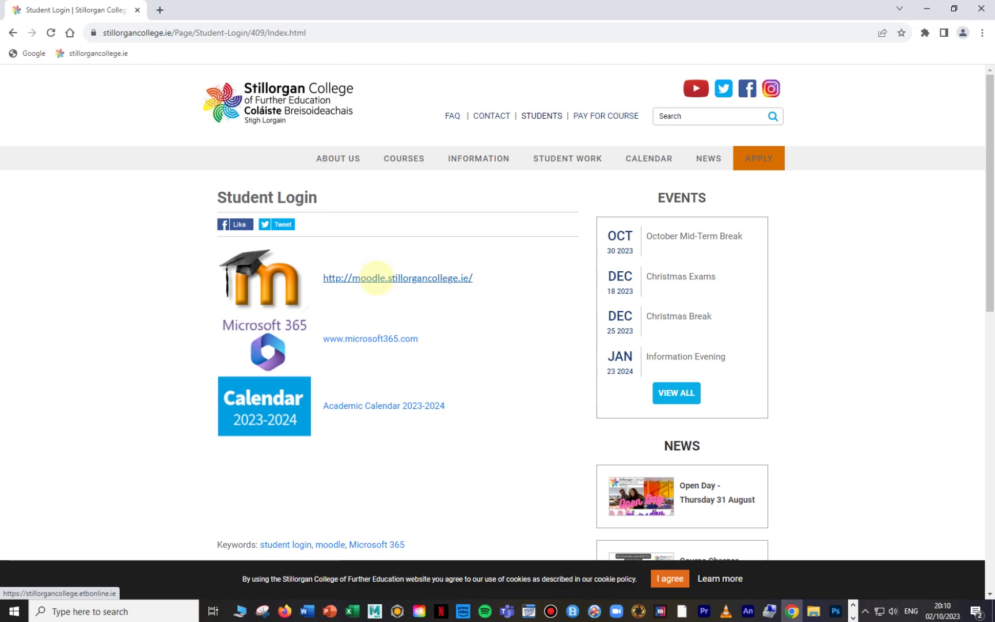
{"action": "left_click", "coordinate": [375, 278]}
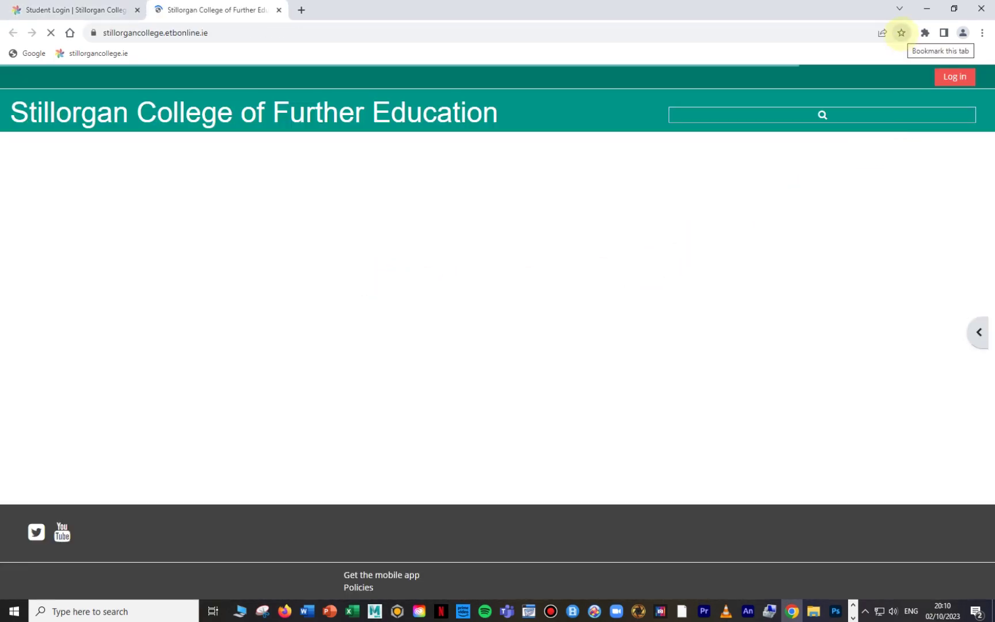
{"action": "left_click", "coordinate": [901, 33]}
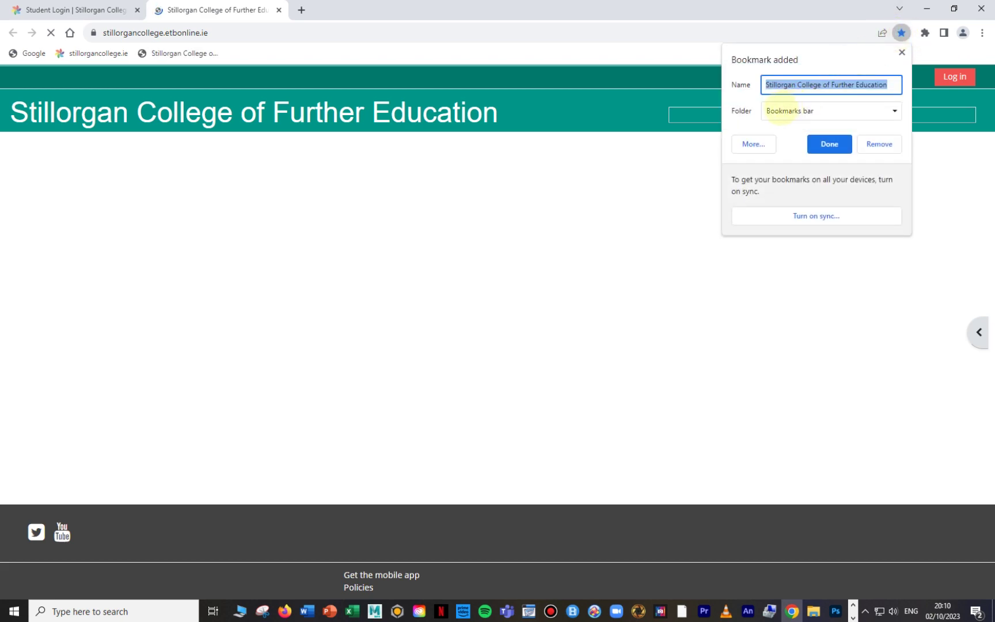
{"action": "left_click_drag", "start_coordinate": [889, 85], "coordinate": [734, 85]}
{"action": "type", "text": "Moodle"}
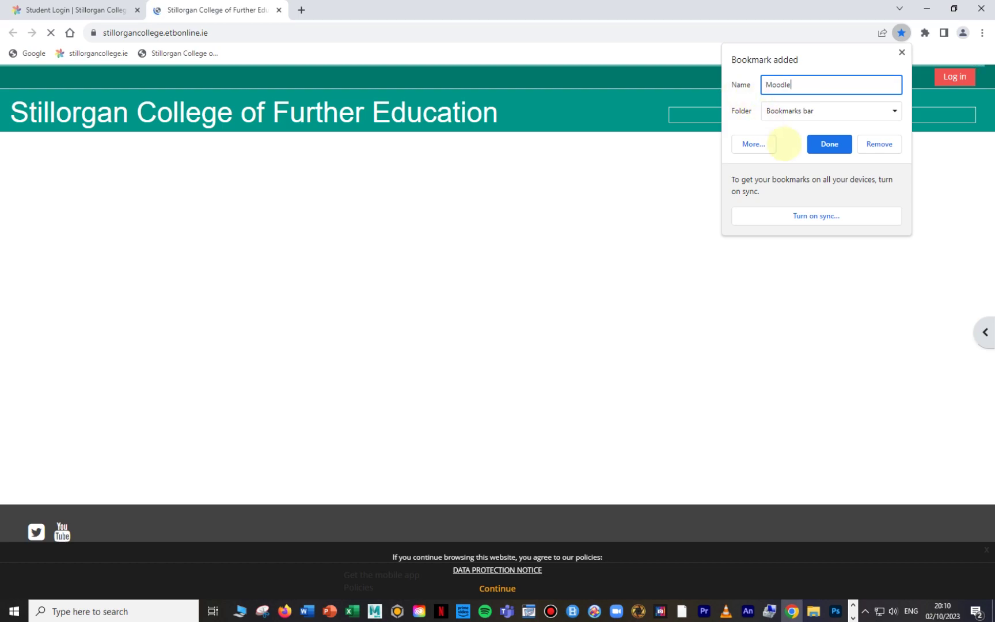
{"action": "left_click", "coordinate": [829, 144]}
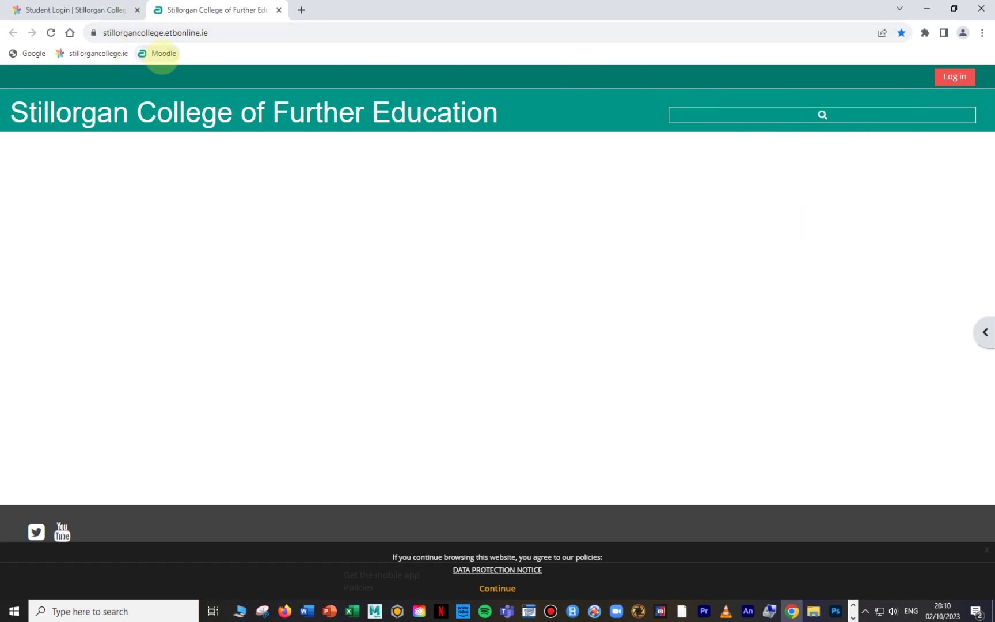
{"action": "left_click", "coordinate": [95, 11]}
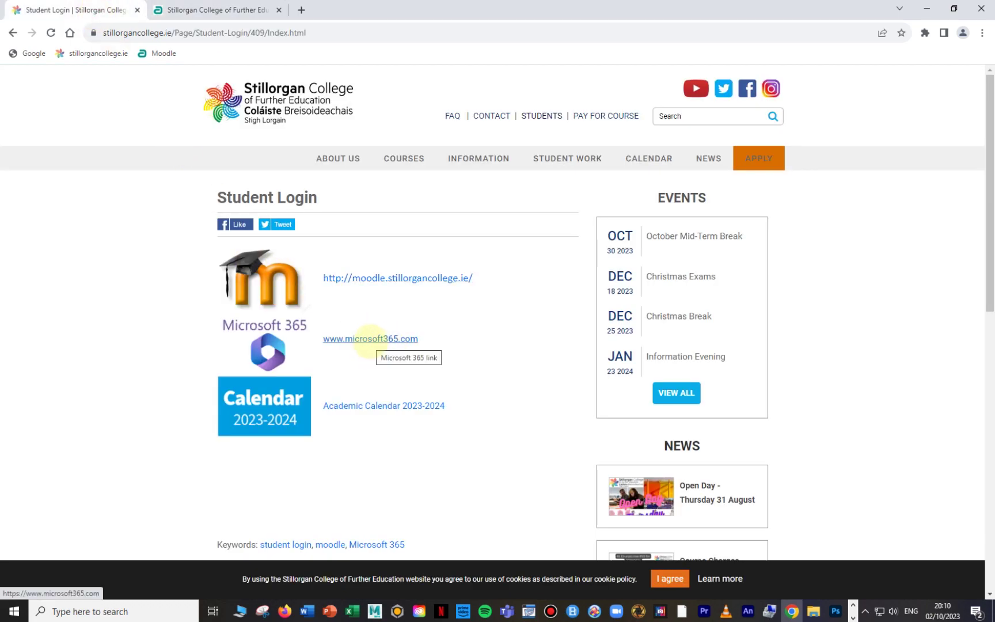
Open microsoft365.com from the college page, bookmark it as Email, then test a bar bookmark
{"action": "left_click", "coordinate": [370, 339]}
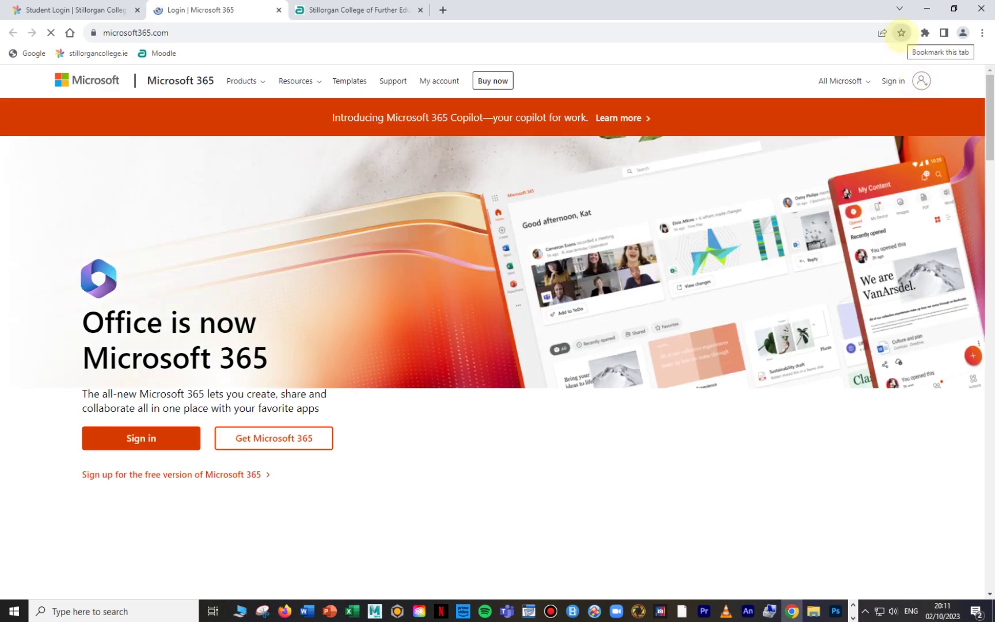
{"action": "left_click", "coordinate": [901, 33]}
{"action": "left_click", "coordinate": [849, 85]}
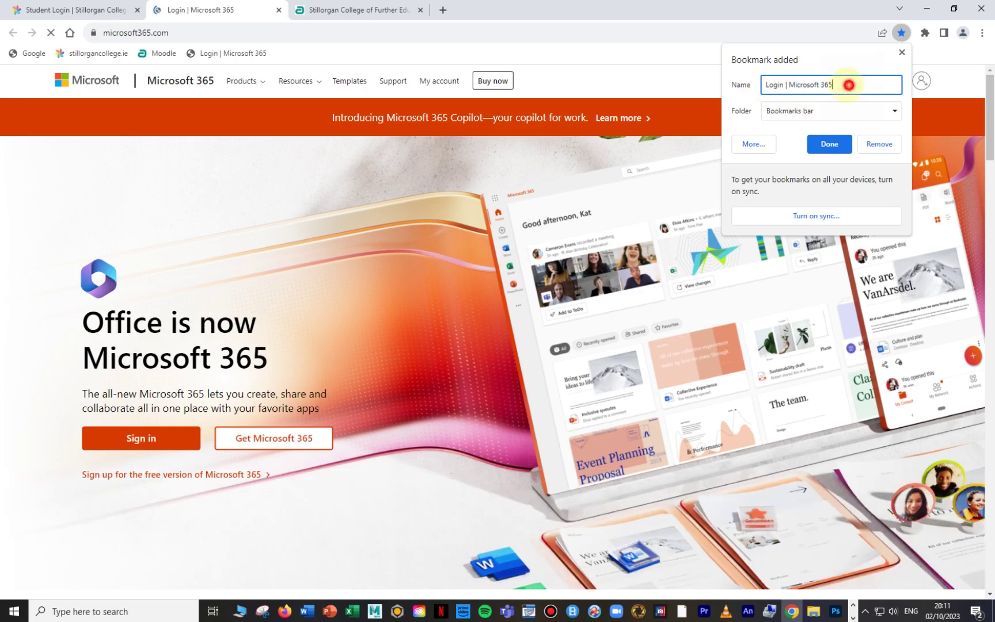
{"action": "key", "text": "ctrl+a"}
{"action": "type", "text": "Em"}
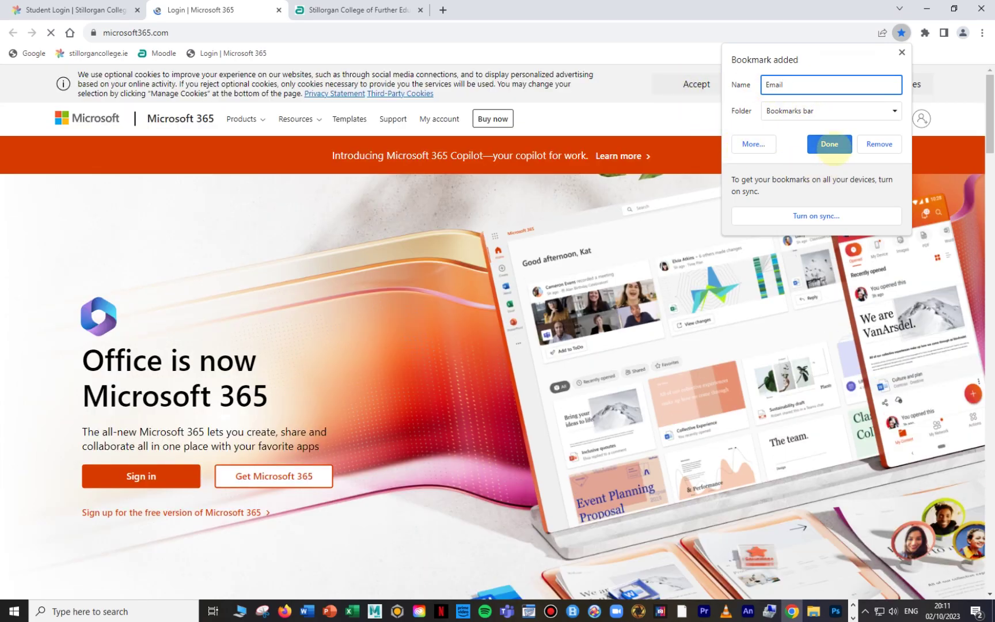
{"action": "left_click", "coordinate": [829, 142]}
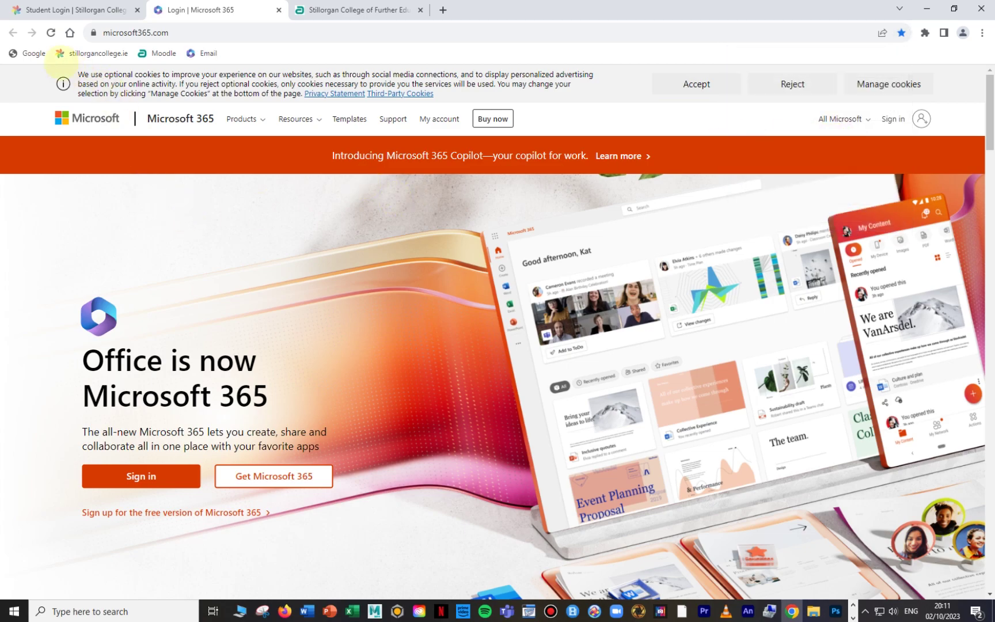
{"action": "left_click", "coordinate": [32, 53]}
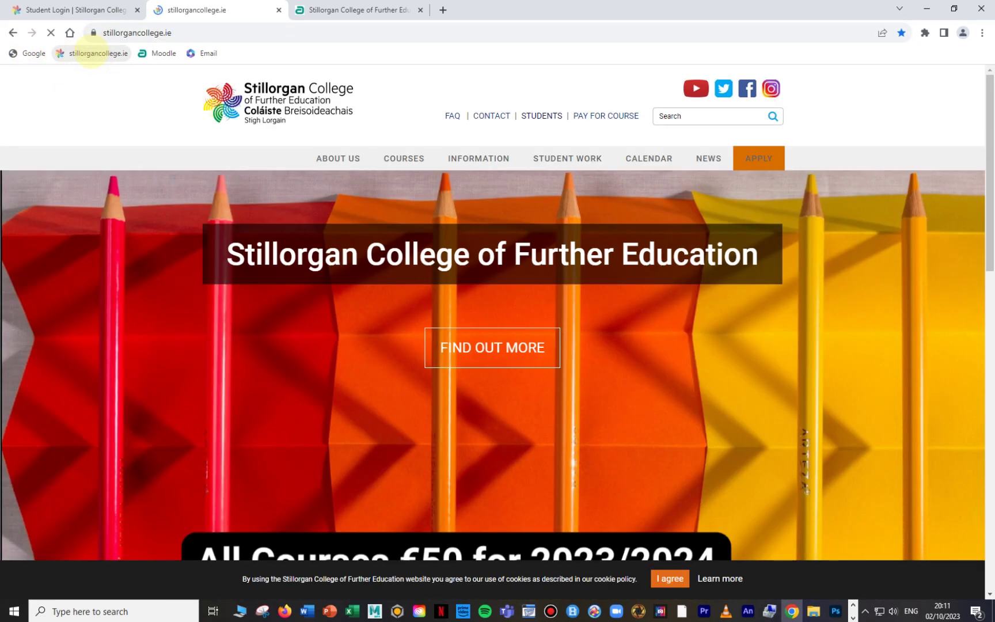
{"action": "left_click", "coordinate": [156, 55]}
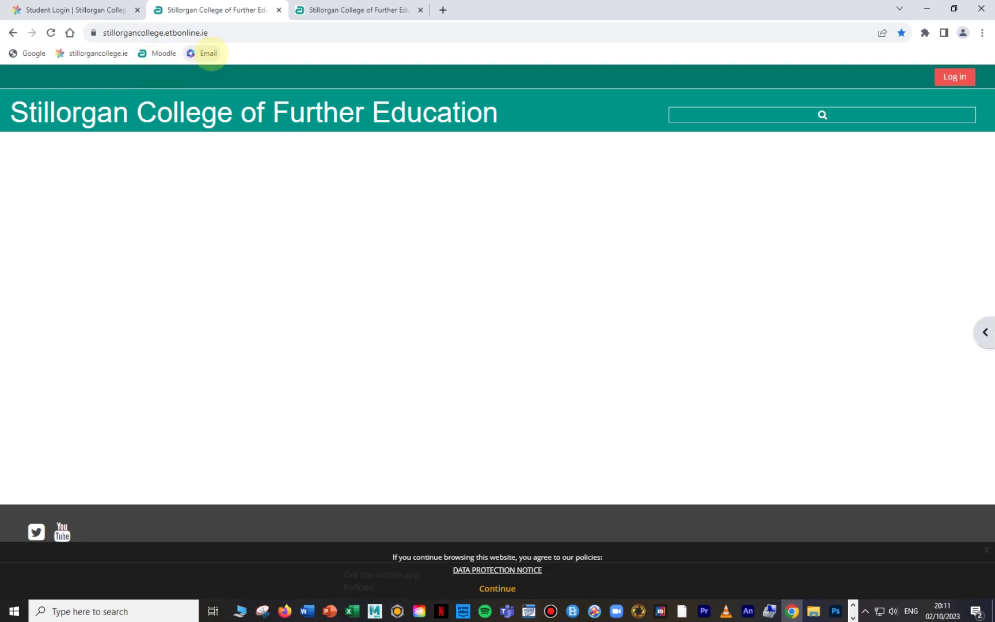
{"action": "left_click", "coordinate": [208, 53]}
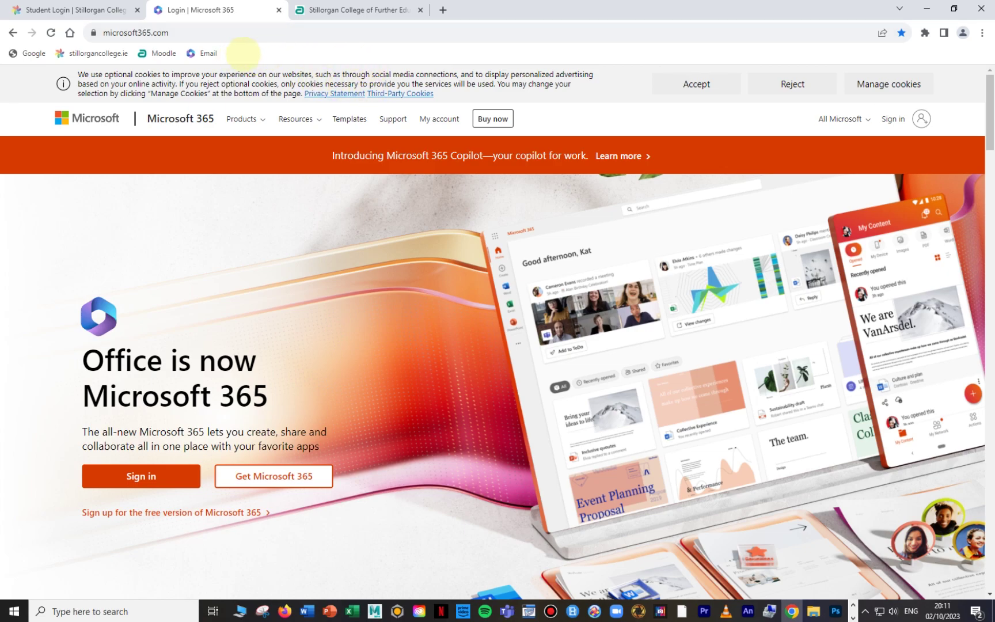
Add a new folder named Noel to the bookmarks bar
{"action": "right_click", "coordinate": [258, 53]}
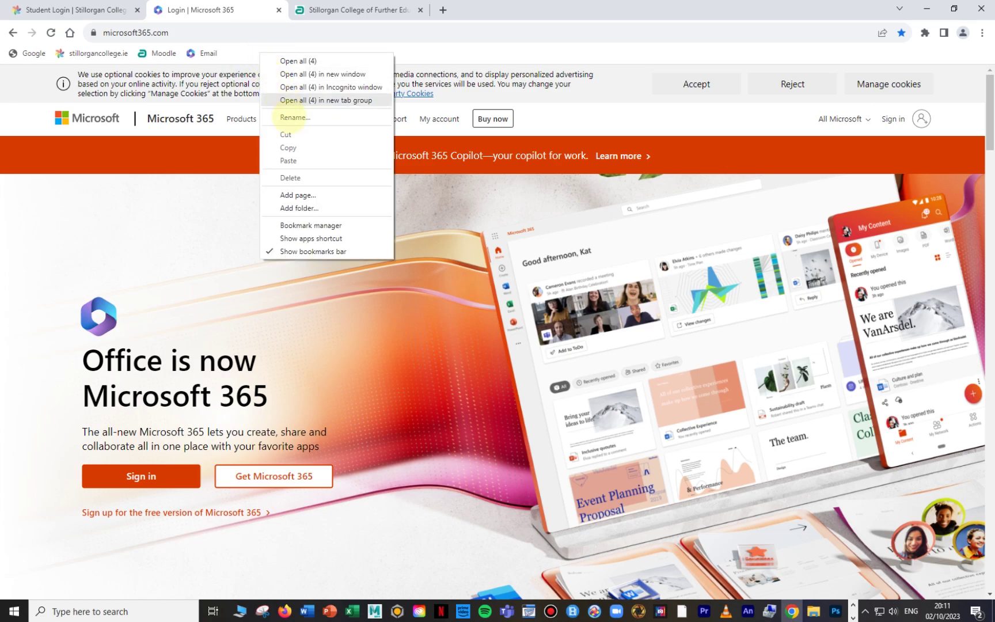
{"action": "left_click", "coordinate": [302, 209]}
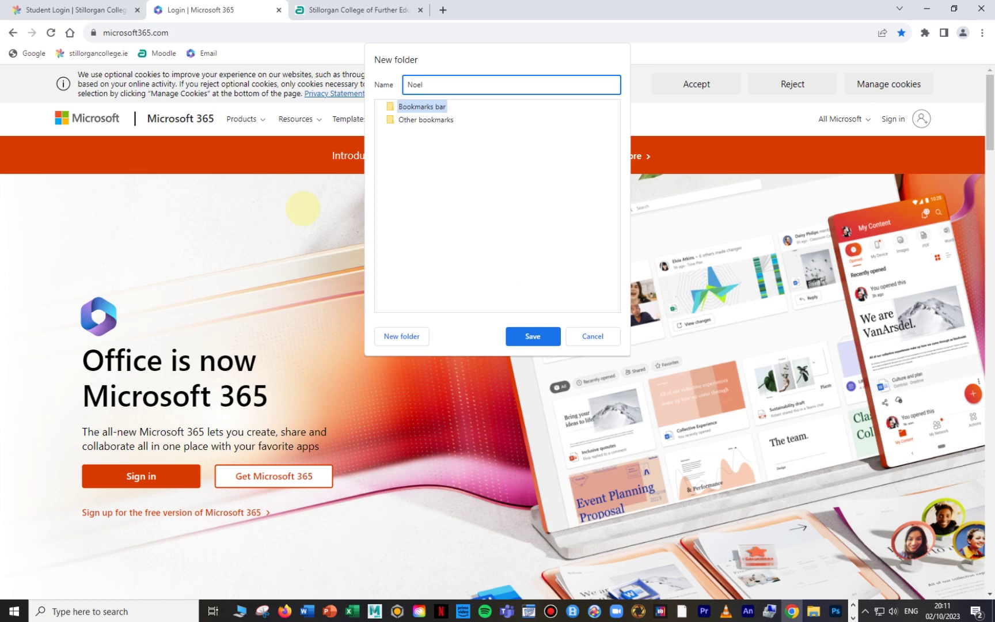
{"action": "left_click", "coordinate": [533, 336]}
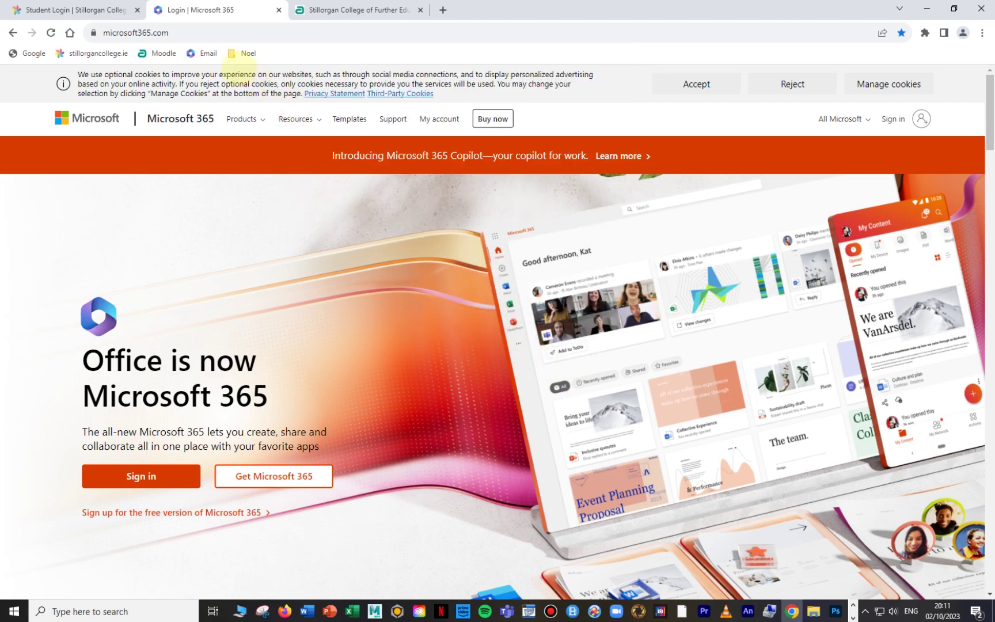
Drag the Email, Moodle, stillorgancollege.ie and Google bookmarks into the Noel folder
{"action": "left_click_drag", "start_coordinate": [211, 55], "coordinate": [244, 54]}
{"action": "left_click_drag", "start_coordinate": [161, 53], "coordinate": [205, 53]}
{"action": "left_click_drag", "start_coordinate": [103, 53], "coordinate": [155, 54]}
{"action": "left_click_drag", "start_coordinate": [32, 56], "coordinate": [74, 53]}
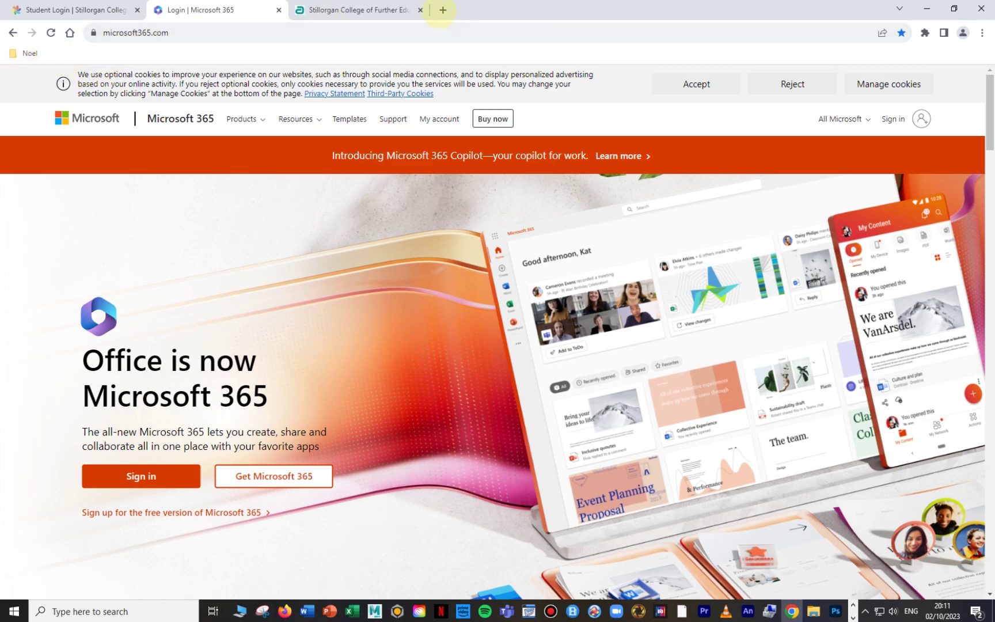
Open a fresh tab and close the Moodle, Microsoft 365 and Student Login tabs
{"action": "left_click", "coordinate": [443, 11]}
{"action": "left_click", "coordinate": [419, 9]}
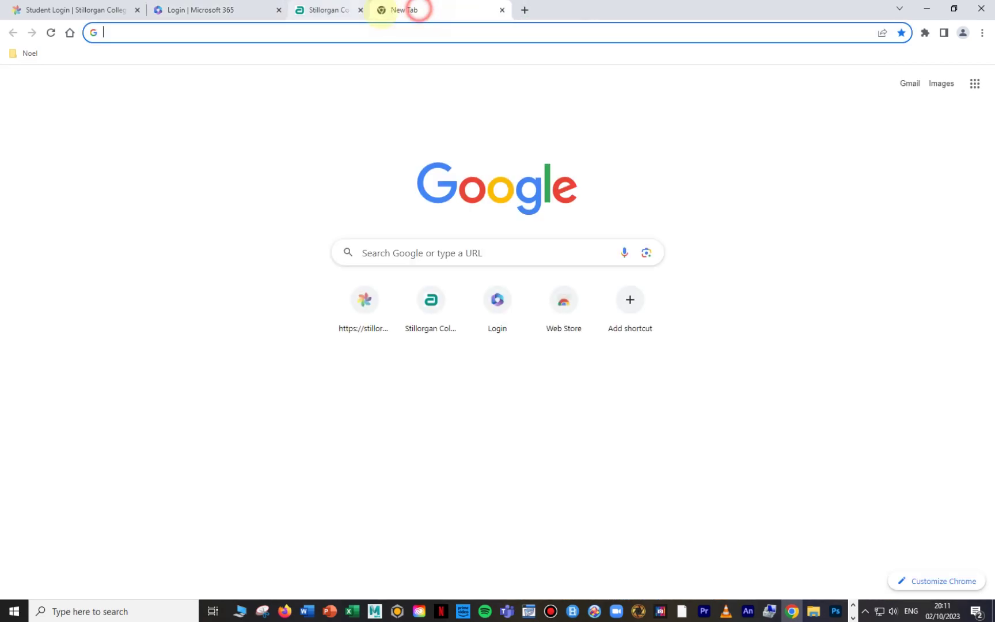
{"action": "left_click", "coordinate": [278, 10]}
{"action": "left_click", "coordinate": [137, 9]}
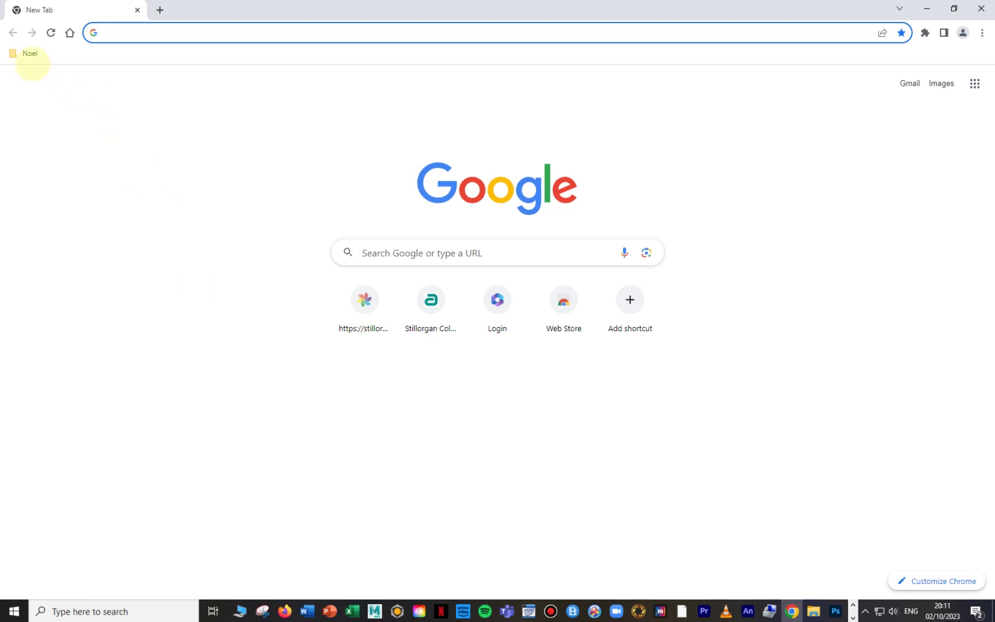
Open all four Noel bookmarks at once and check each resulting tab
{"action": "right_click", "coordinate": [23, 52]}
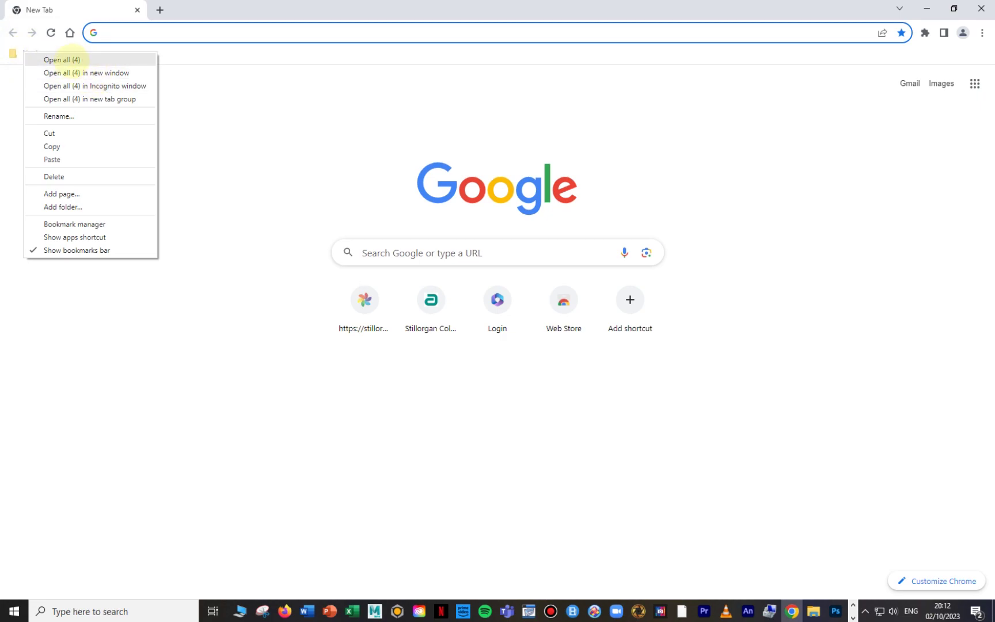
{"action": "left_click", "coordinate": [63, 60]}
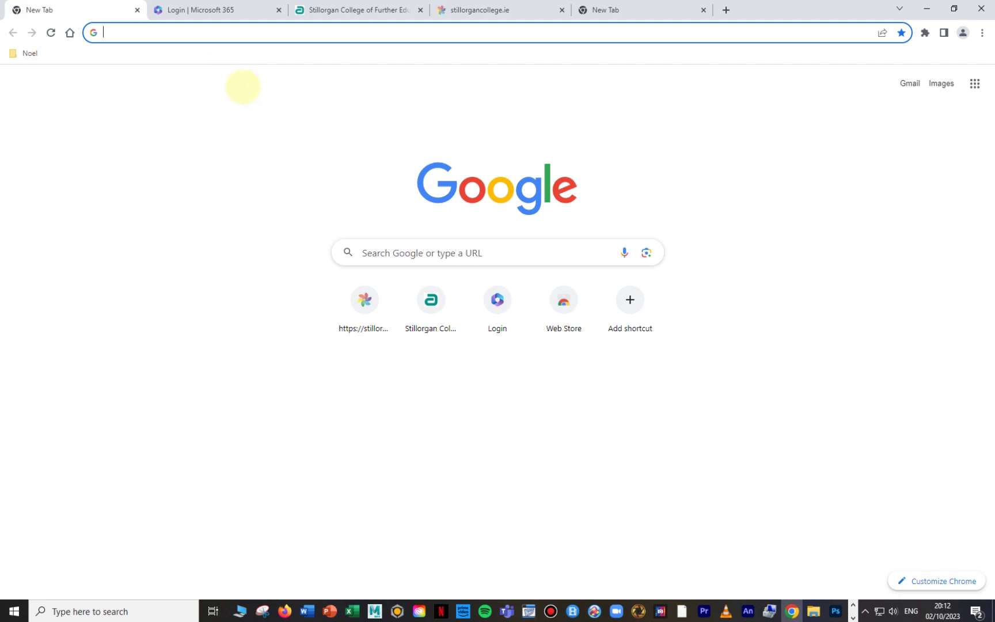
{"action": "left_click", "coordinate": [207, 12]}
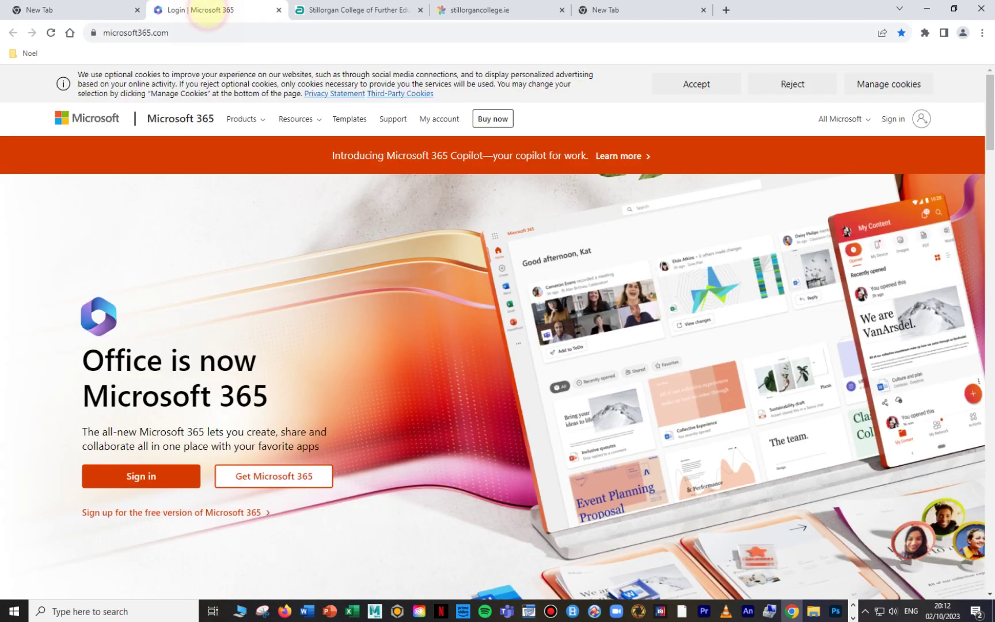
{"action": "left_click", "coordinate": [348, 10]}
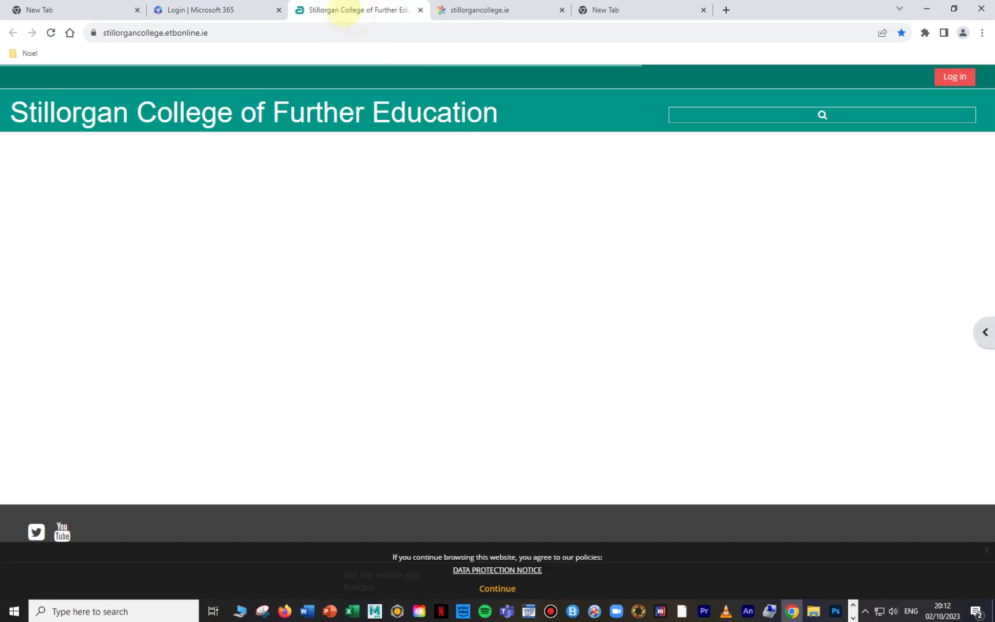
{"action": "left_click", "coordinate": [482, 11]}
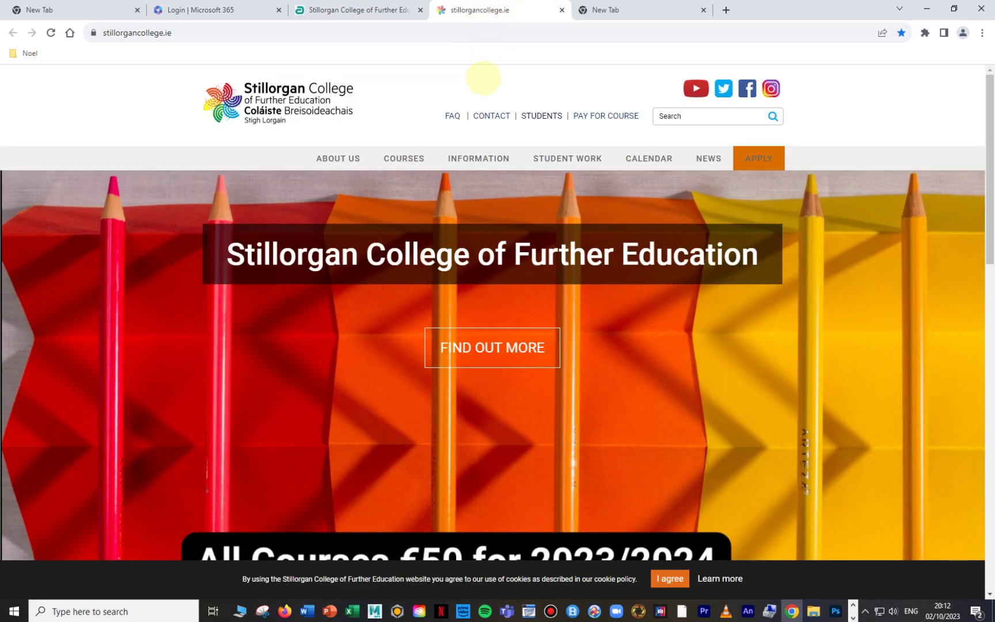
{"action": "left_click", "coordinate": [621, 9]}
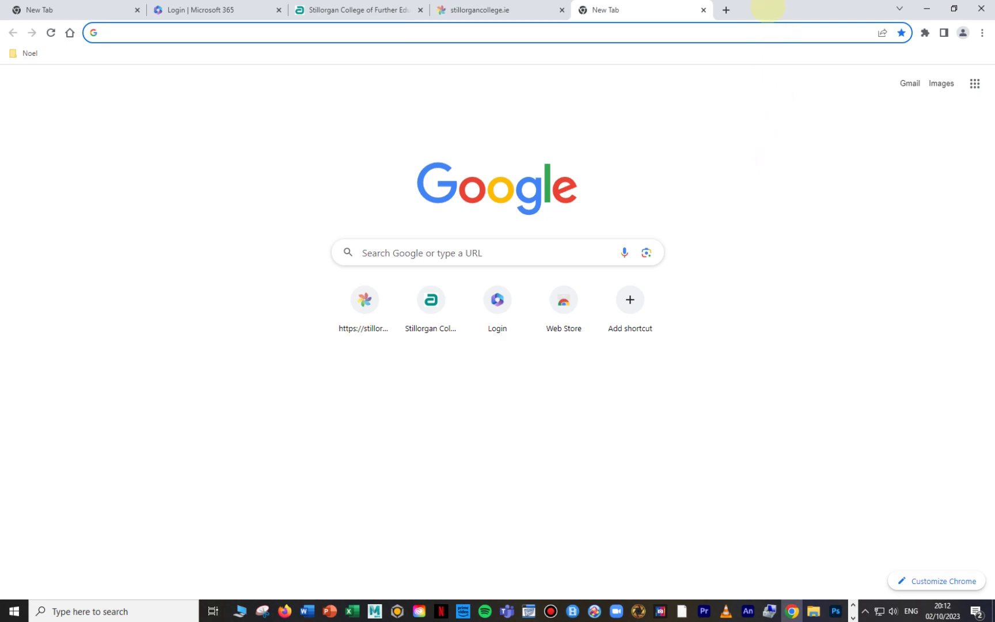
Move the Chrome window aside and maximize the Edge window showing google.ie
{"action": "left_click_drag", "start_coordinate": [768, 9], "coordinate": [486, 187]}
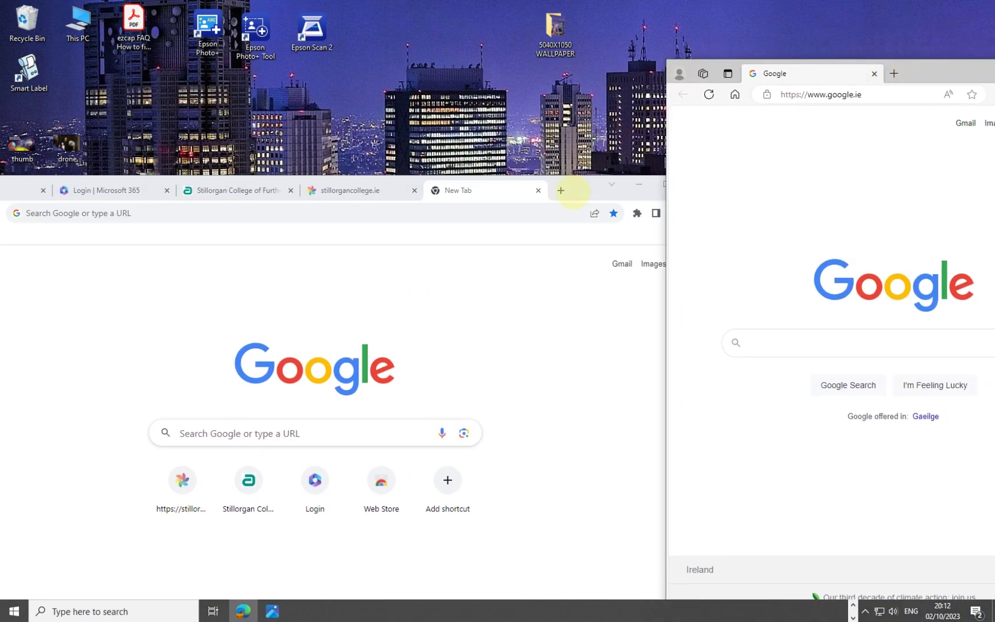
{"action": "left_click_drag", "start_coordinate": [573, 191], "coordinate": [967, 173]}
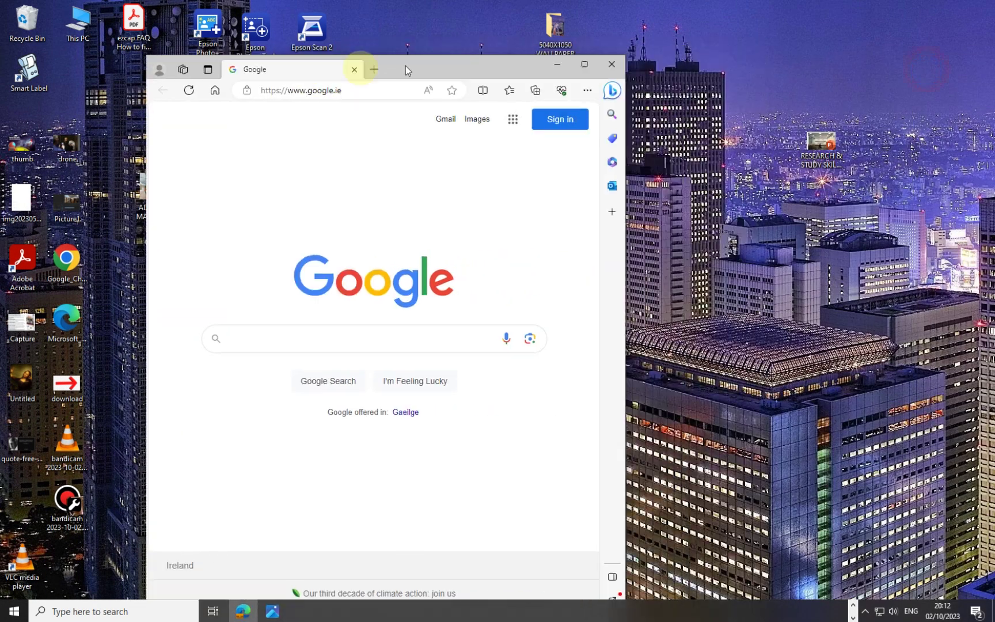
{"action": "left_click_drag", "start_coordinate": [405, 65], "coordinate": [385, 63]}
{"action": "left_click", "coordinate": [553, 59]}
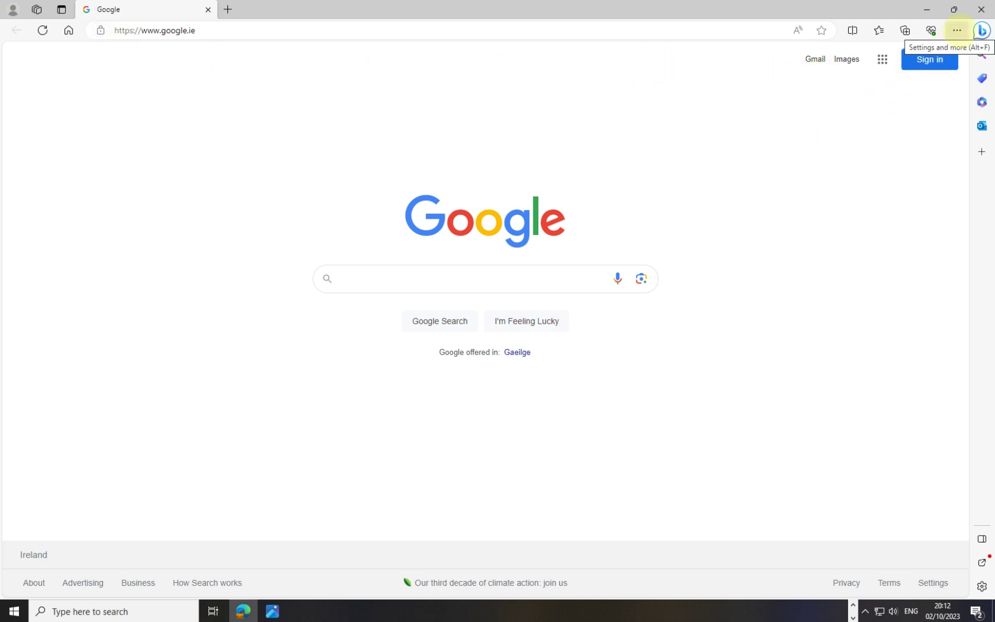
Set Edge's favourites bar to Always show, then delete the HP Z240 favourite
{"action": "left_click", "coordinate": [956, 30]}
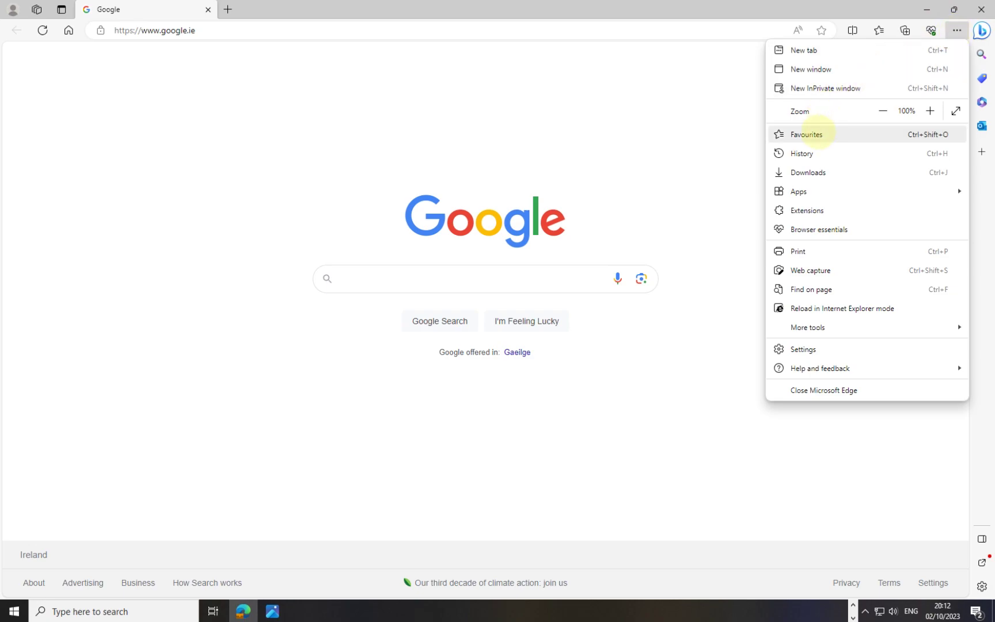
{"action": "left_click", "coordinate": [816, 134]}
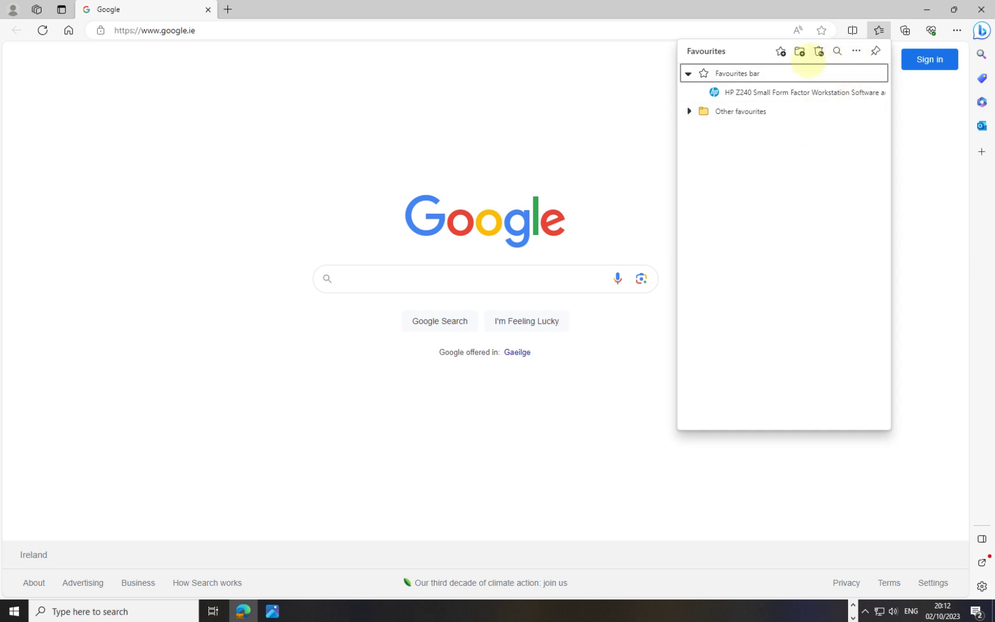
{"action": "left_click", "coordinate": [856, 51]}
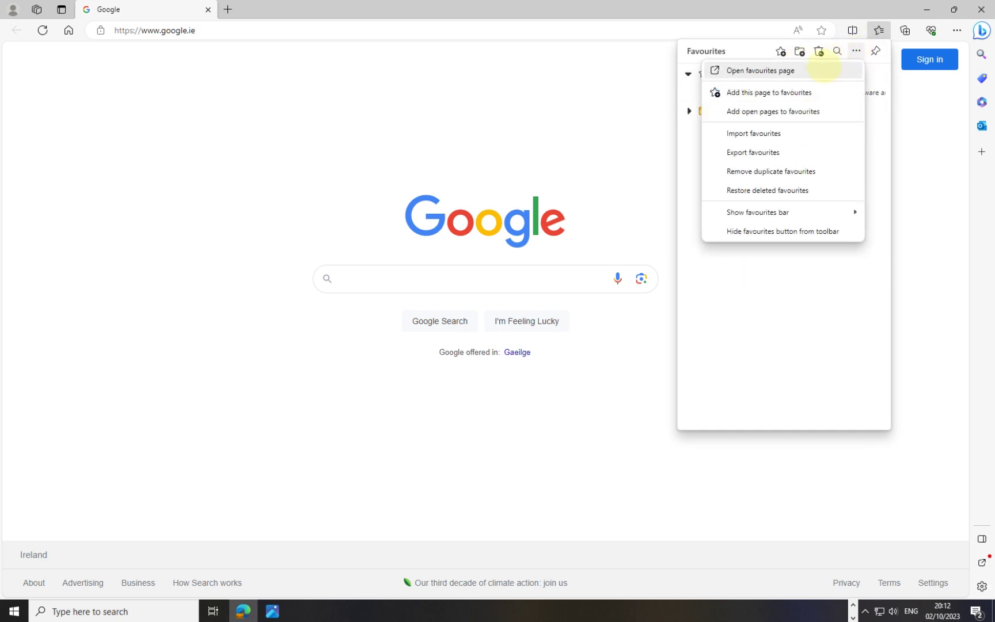
{"action": "mouse_move", "coordinate": [753, 213]}
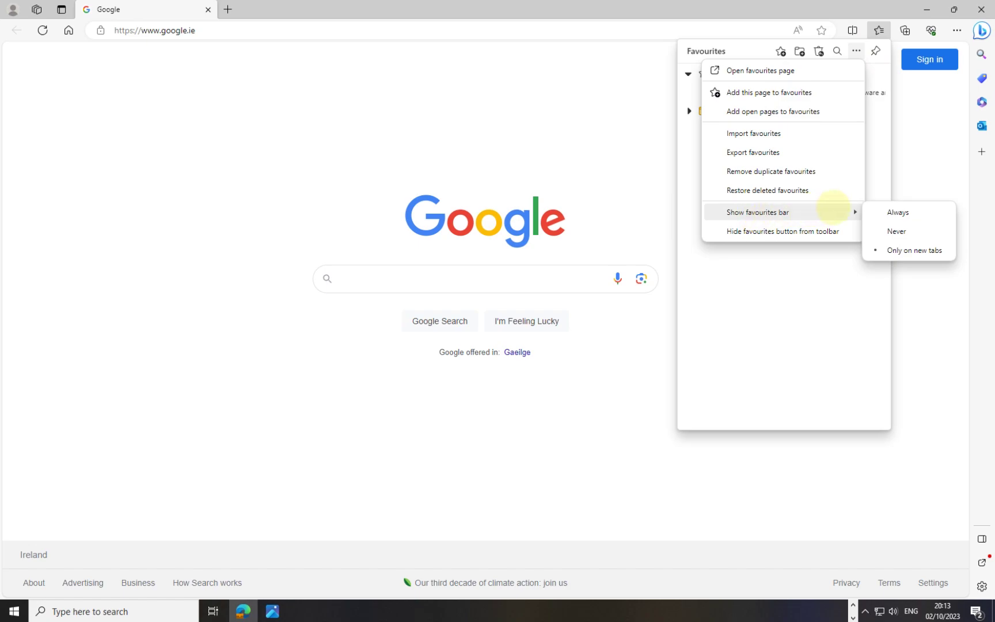
{"action": "left_click", "coordinate": [902, 213]}
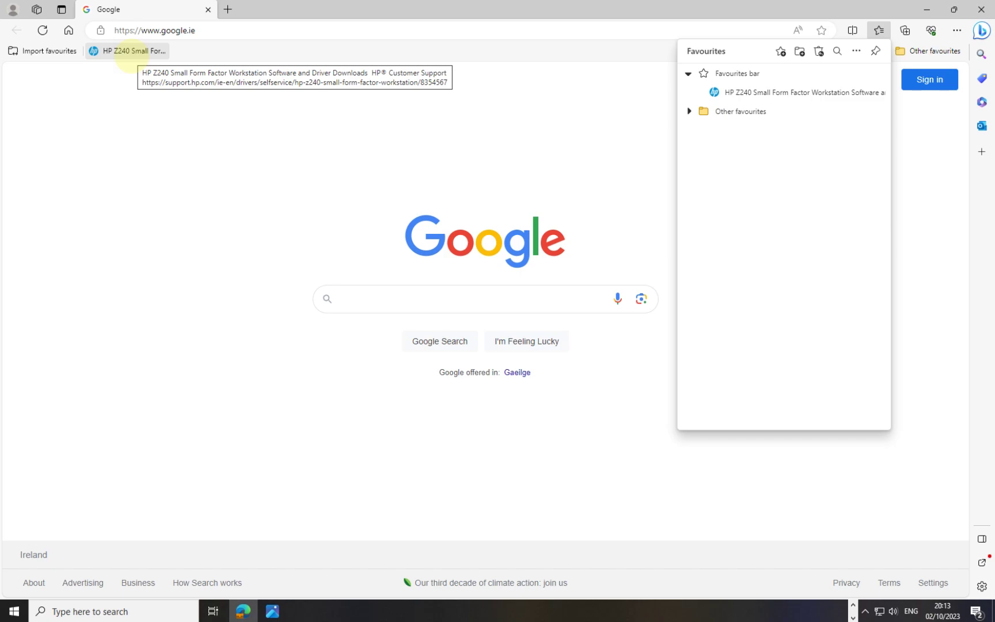
{"action": "right_click", "coordinate": [127, 52]}
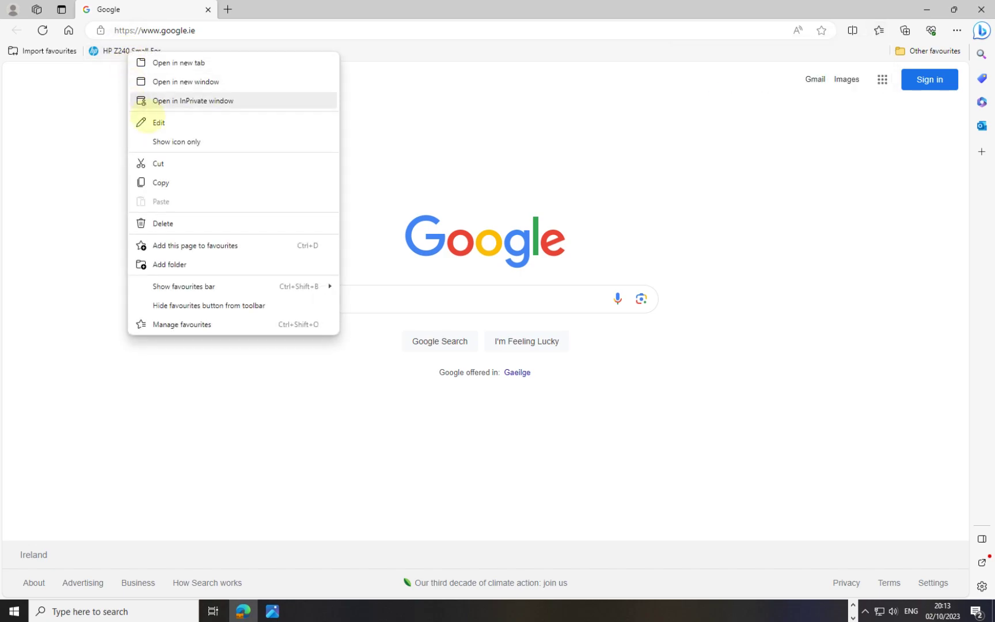
{"action": "left_click", "coordinate": [187, 223]}
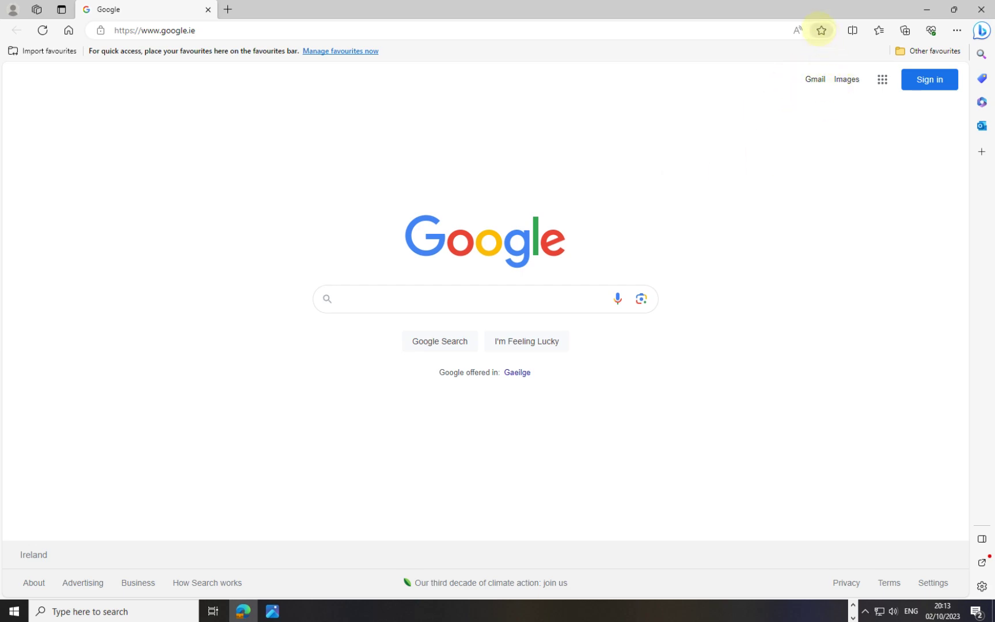
{"action": "left_click", "coordinate": [820, 30]}
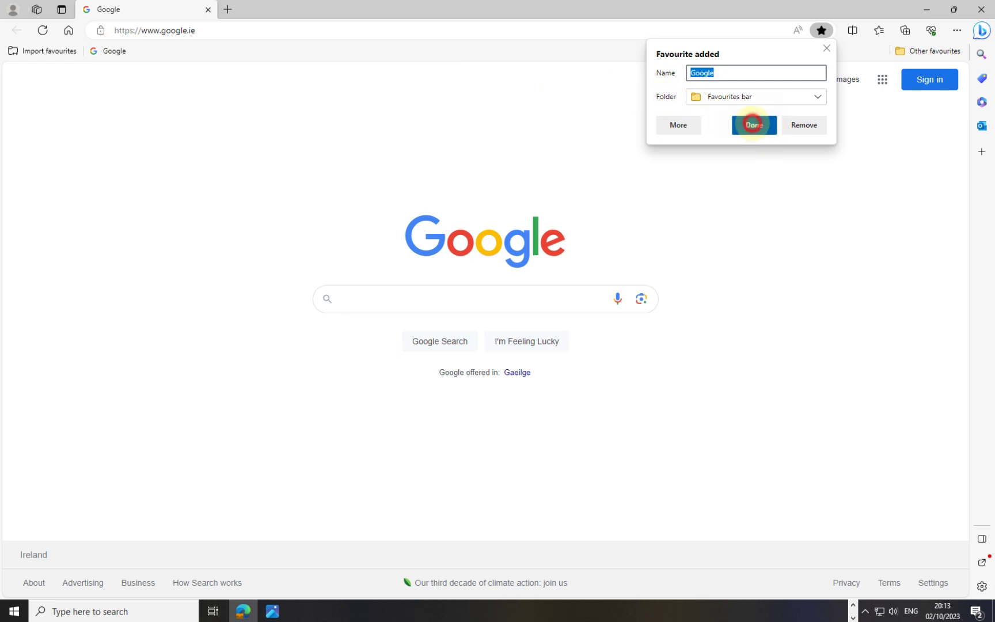
{"action": "left_click", "coordinate": [753, 125]}
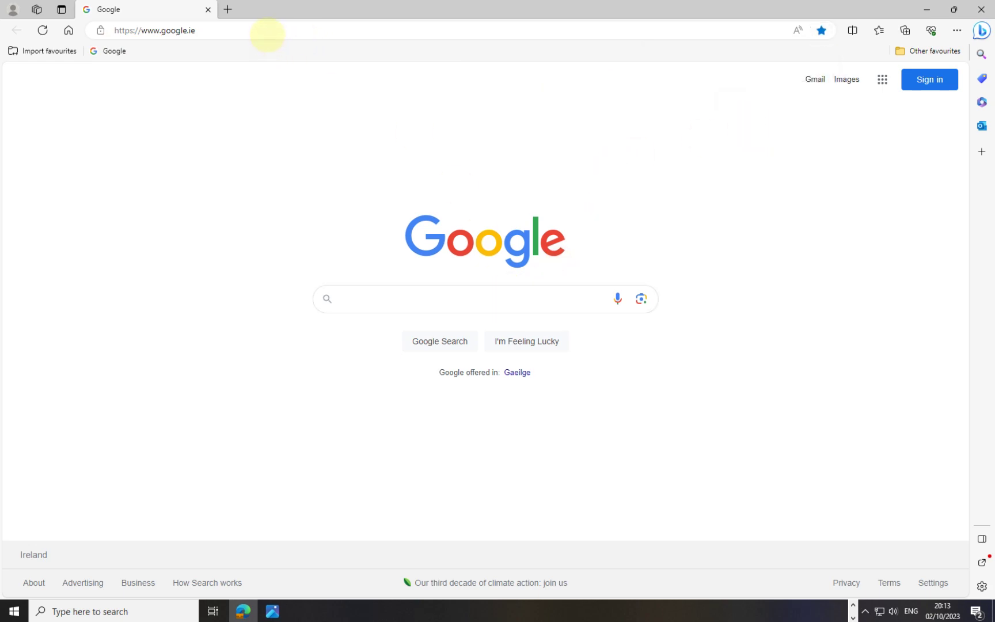
{"action": "left_click", "coordinate": [266, 33]}
{"action": "type", "text": "www"}
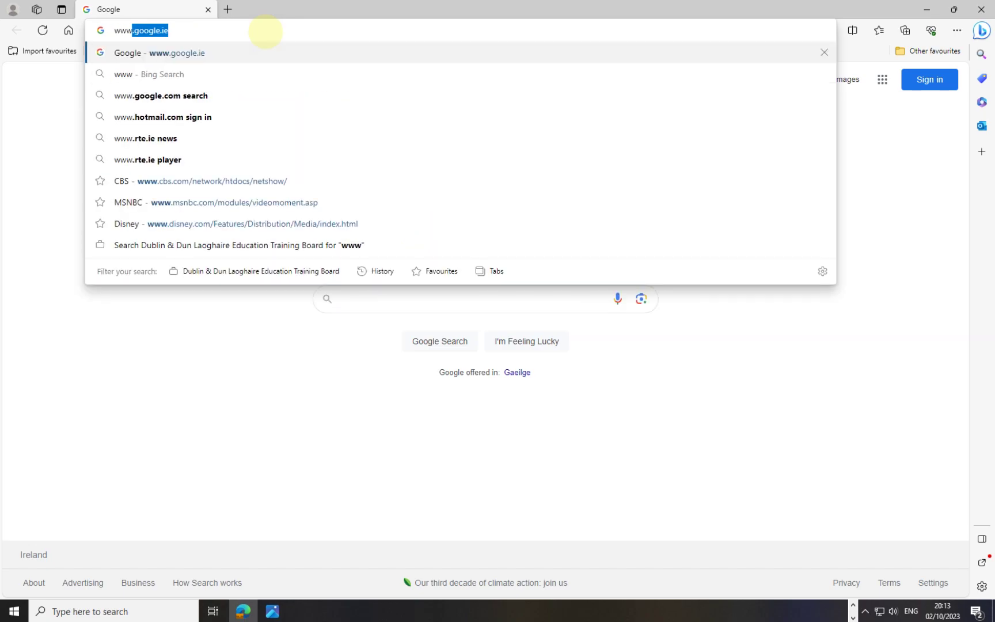
{"action": "type", "text": ".stillorganc"}
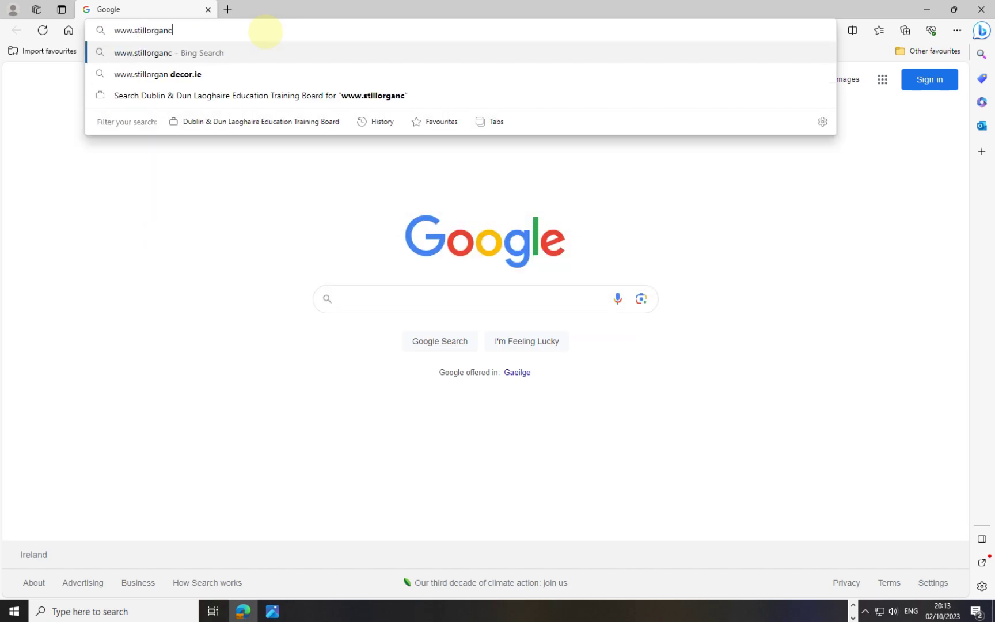
{"action": "type", "text": "ollege.ie"}
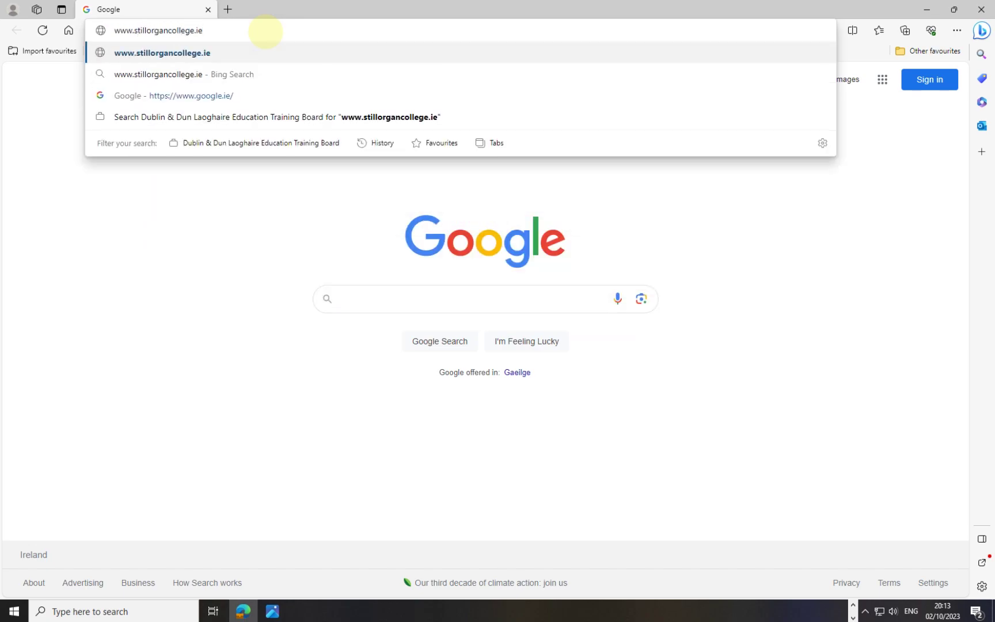
{"action": "key", "text": "Return"}
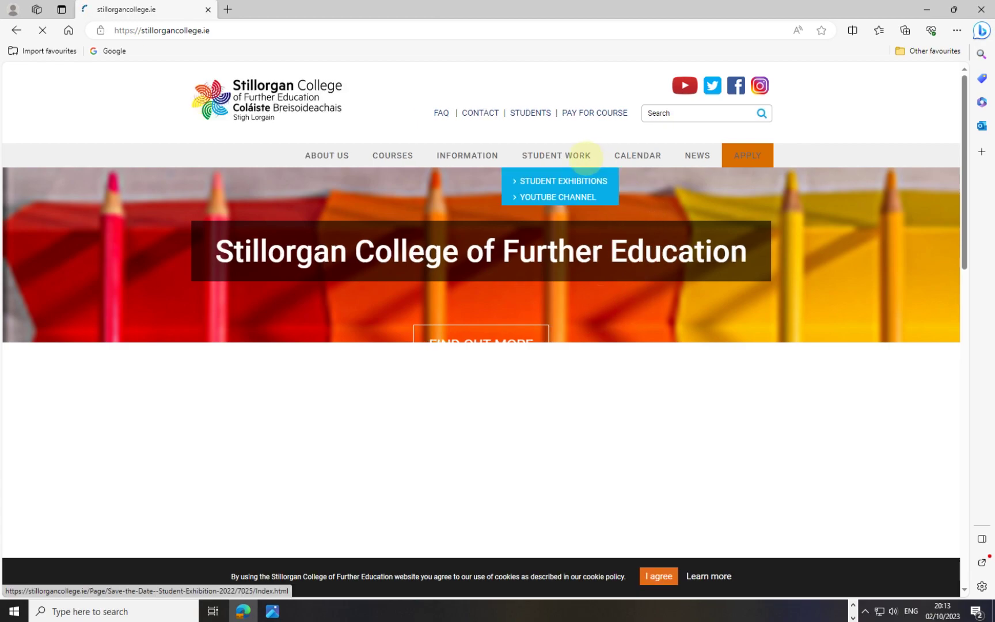
Add the stillorgancollege.ie home page to the favourites bar
{"action": "mouse_move", "coordinate": [493, 214]}
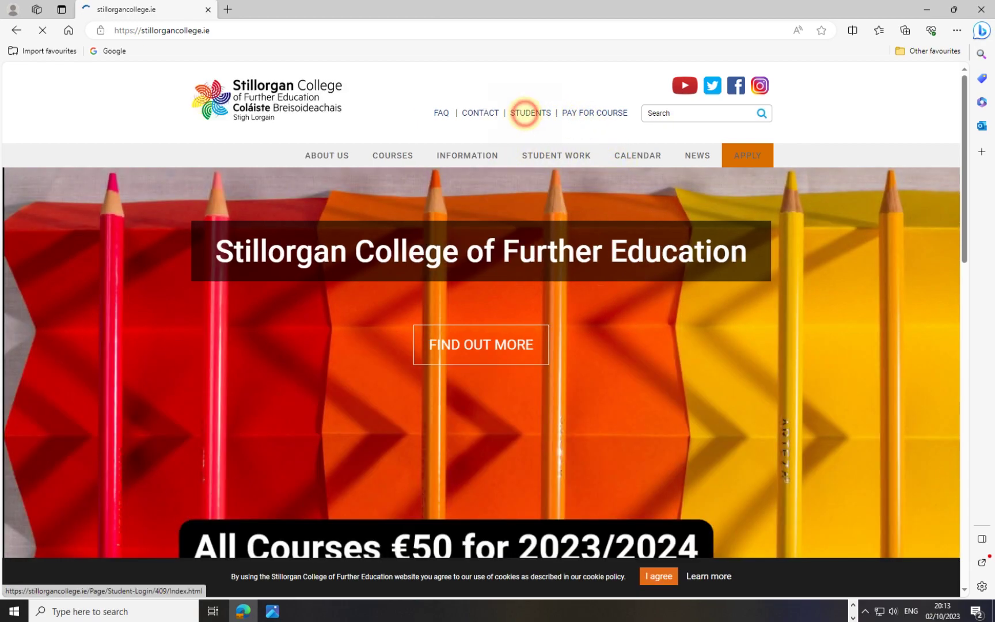
{"action": "left_click", "coordinate": [524, 112]}
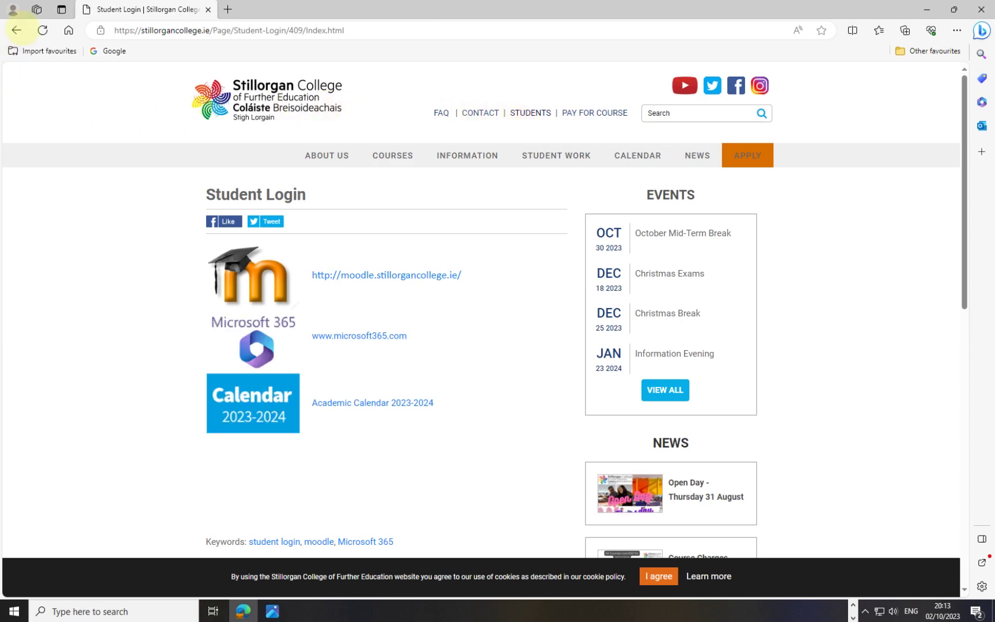
{"action": "left_click", "coordinate": [14, 30]}
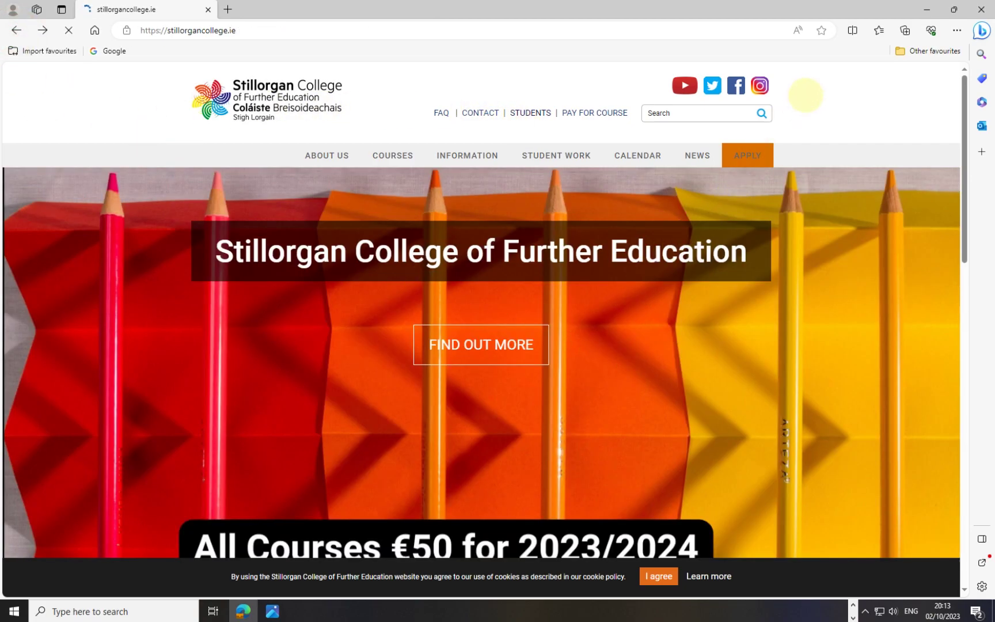
{"action": "left_click", "coordinate": [821, 30]}
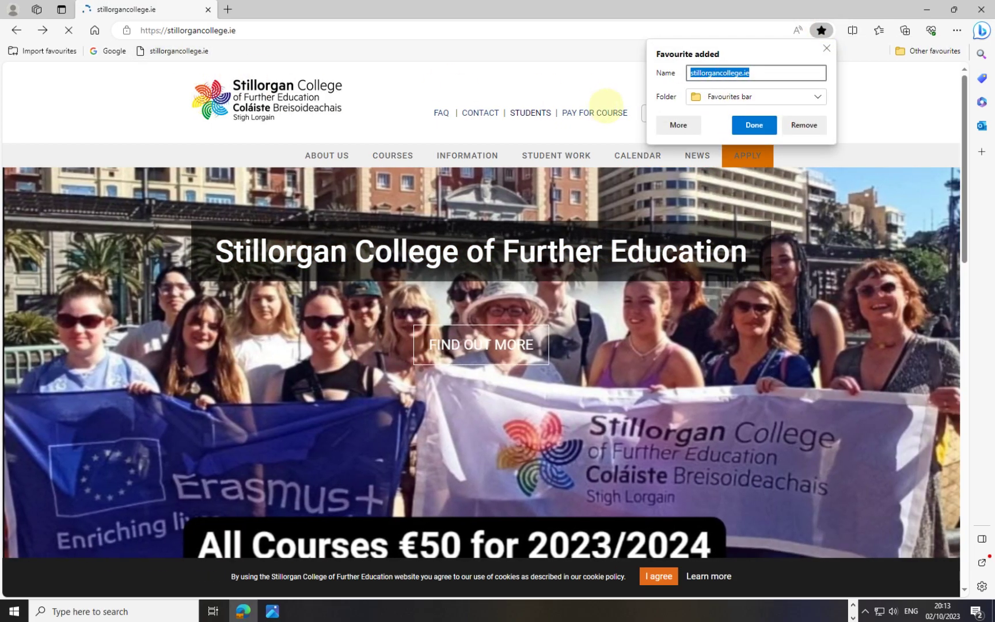
{"action": "left_click", "coordinate": [741, 127]}
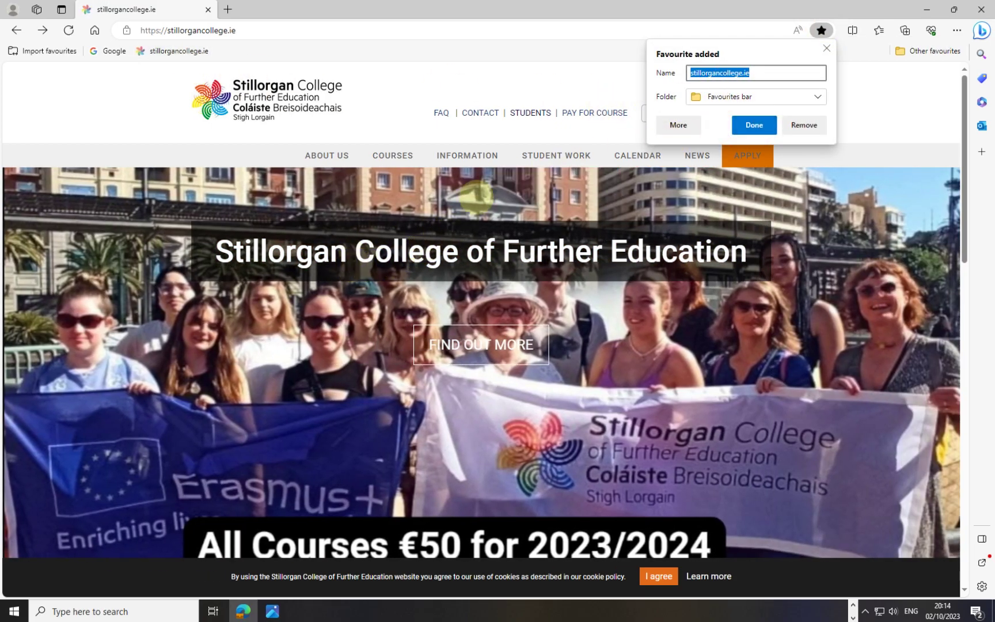
{"action": "left_click", "coordinate": [754, 125]}
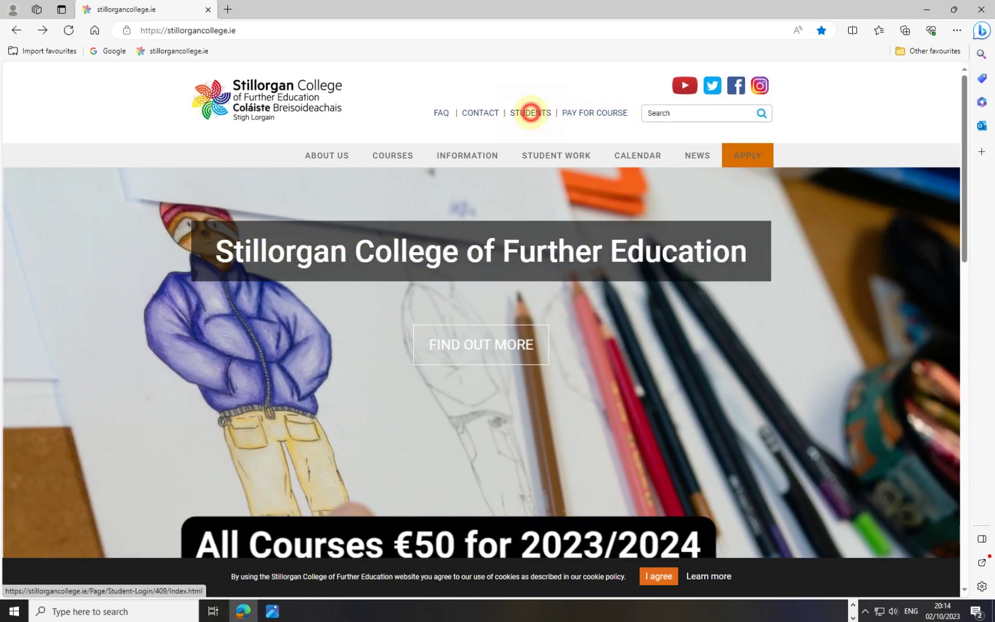
Favourite the college Moodle site as 'Moodle', then return to the Student Login tab
{"action": "left_click", "coordinate": [530, 113]}
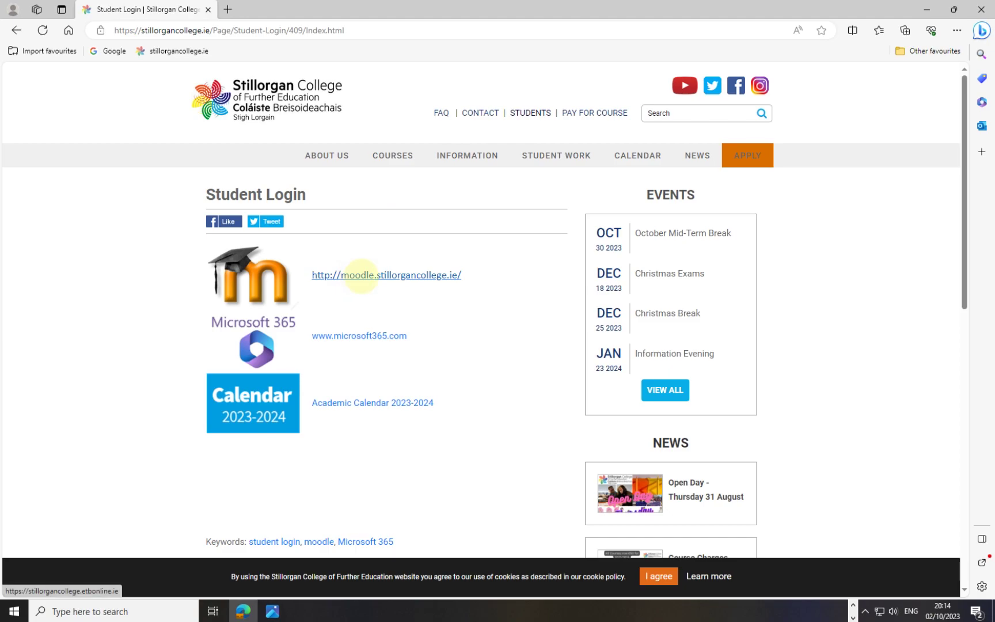
{"action": "left_click", "coordinate": [360, 275]}
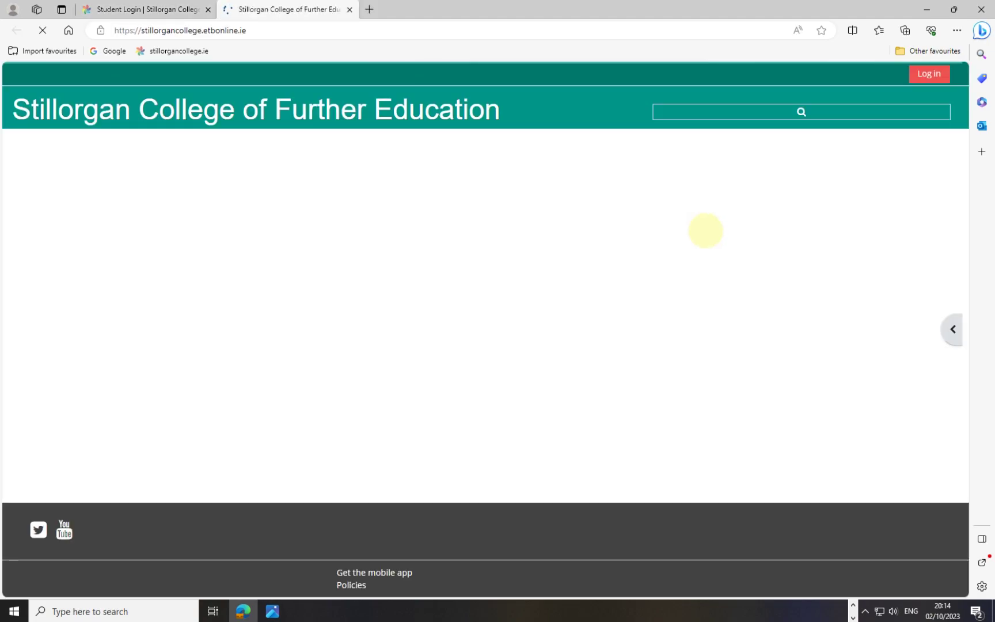
{"action": "left_click", "coordinate": [820, 30]}
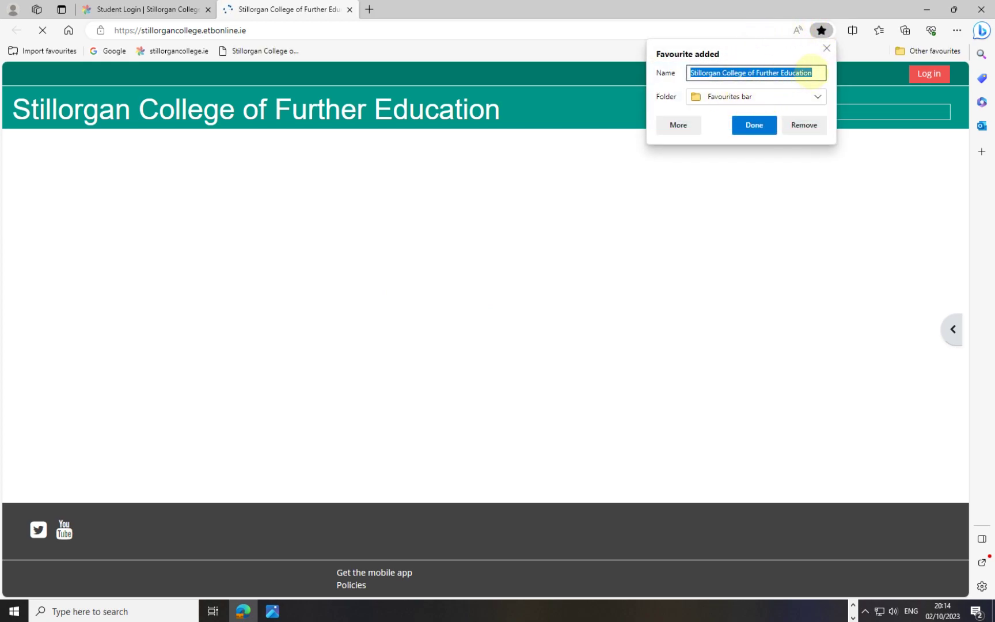
{"action": "type", "text": "Moodle"}
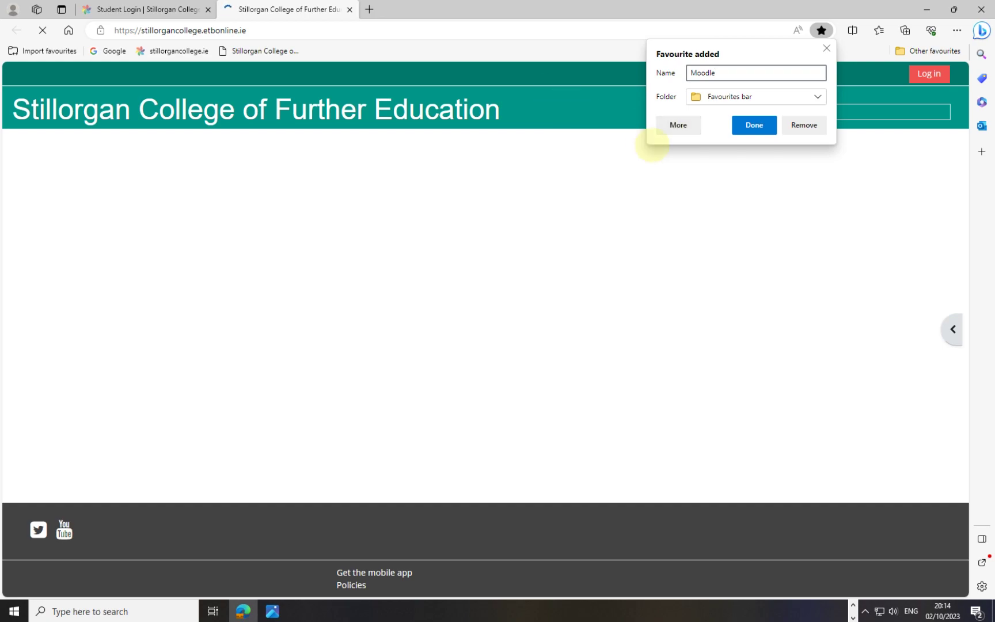
{"action": "left_click", "coordinate": [750, 126]}
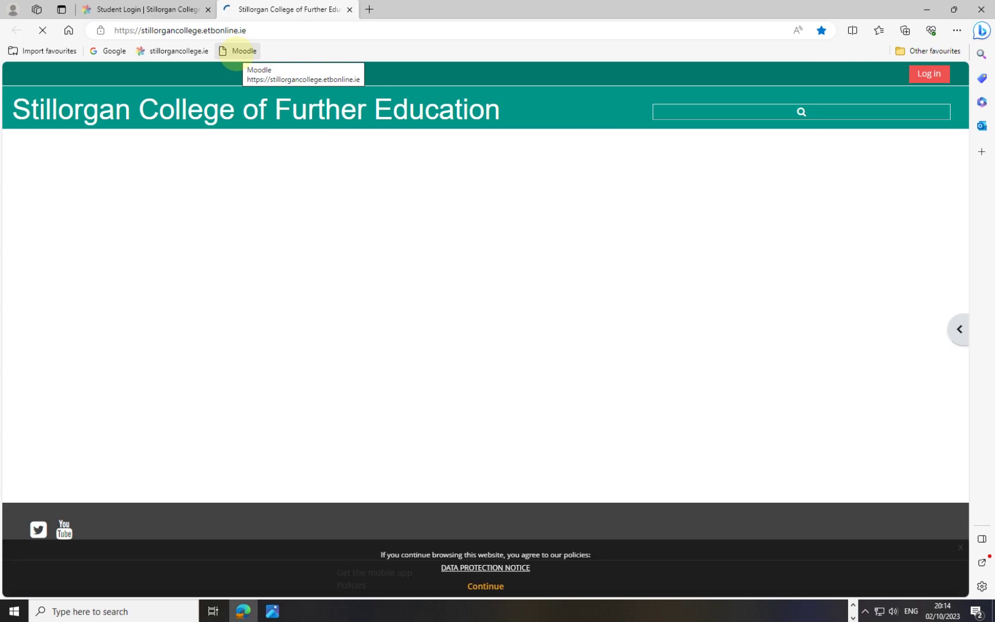
{"action": "left_click", "coordinate": [147, 10]}
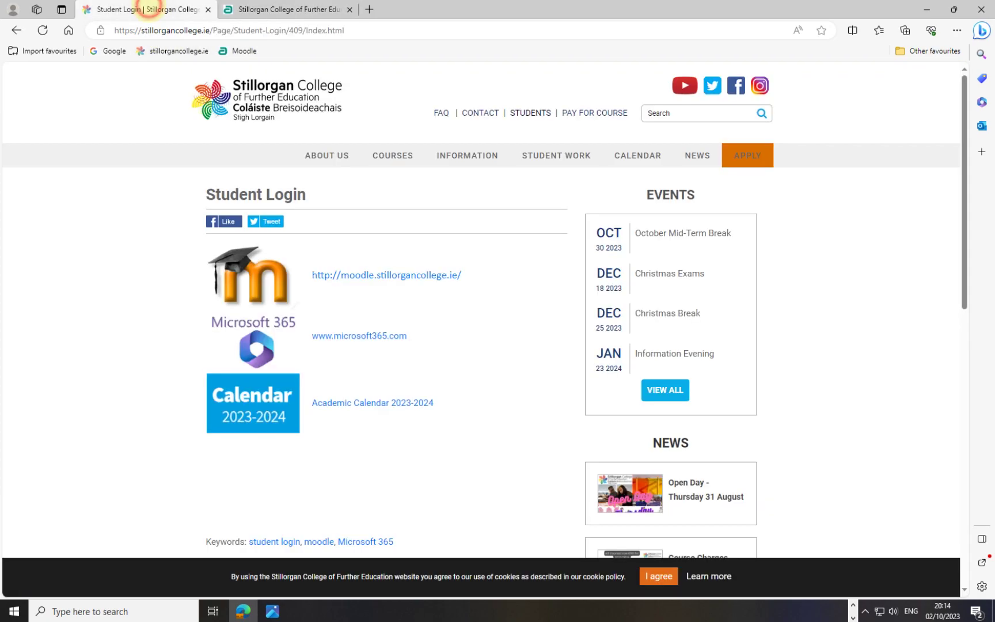
Open the Microsoft sign-in page and favourite it under the name 'Email'
{"action": "left_click", "coordinate": [358, 336]}
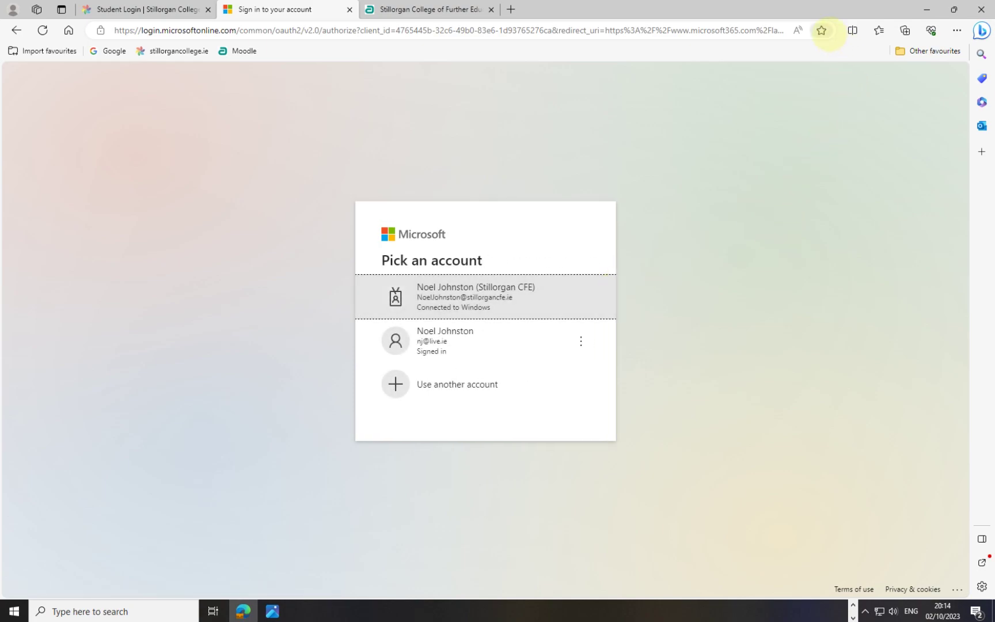
{"action": "left_click", "coordinate": [820, 30]}
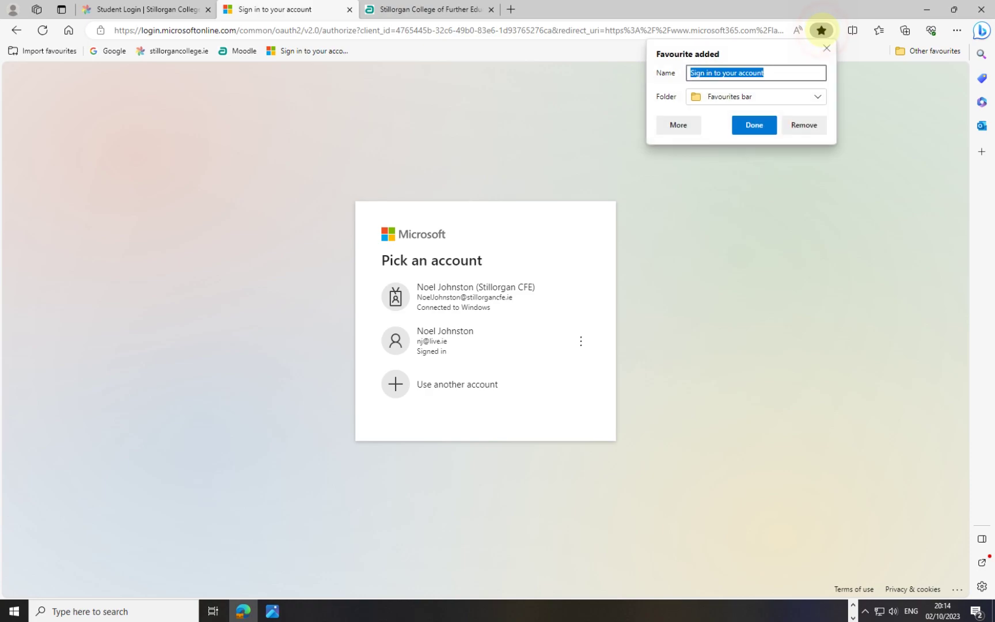
{"action": "triple_click", "coordinate": [776, 73]}
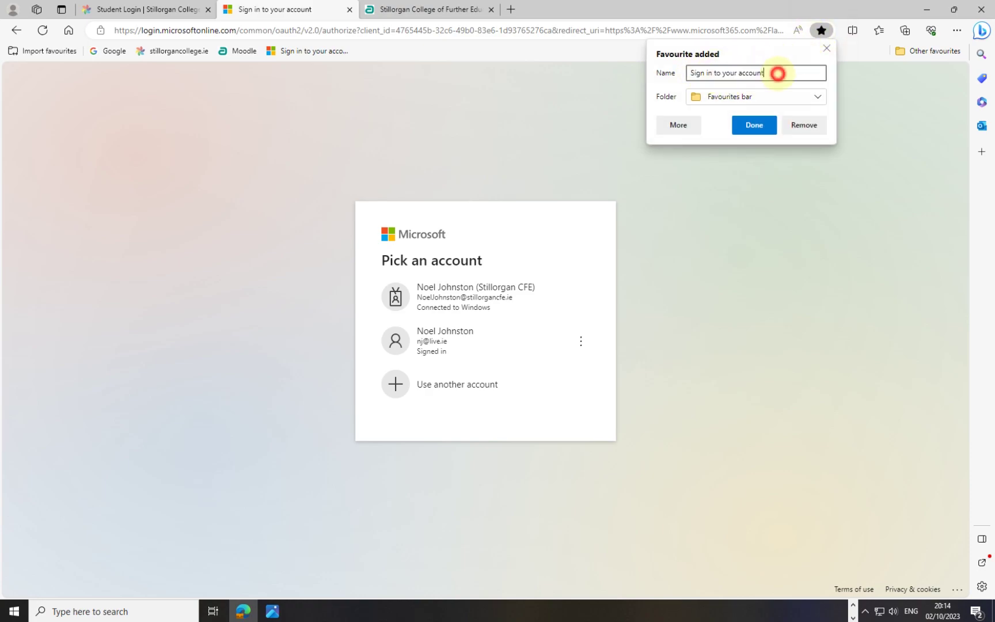
{"action": "type", "text": "Email"}
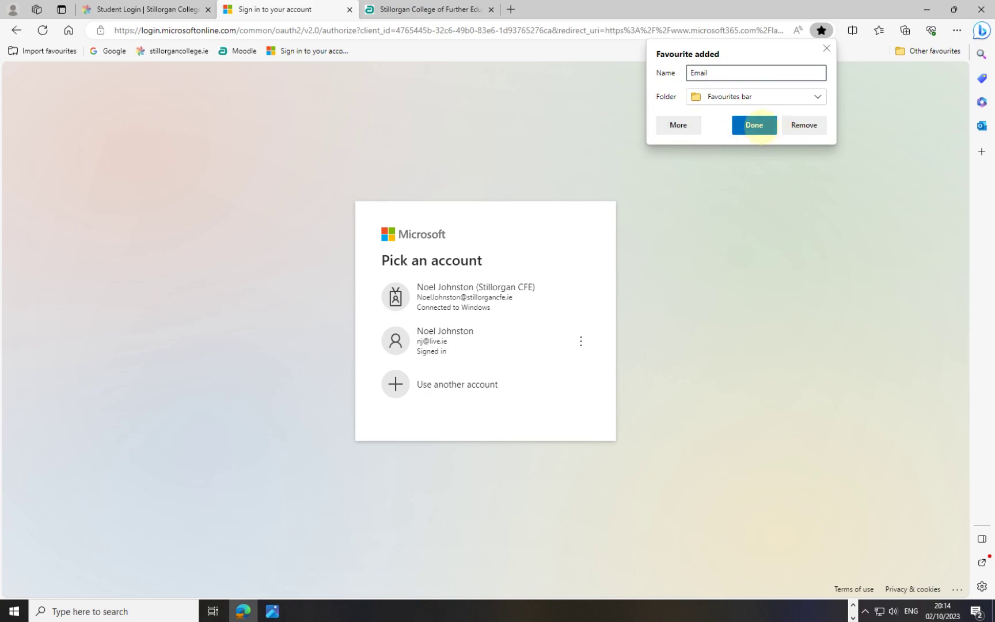
{"action": "left_click", "coordinate": [754, 125]}
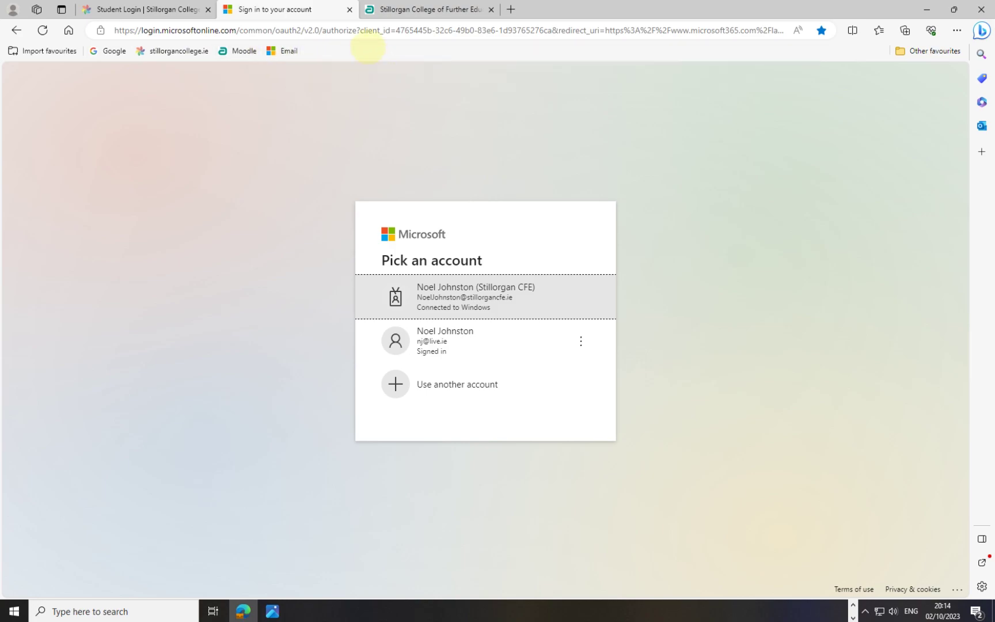
Add a new folder named 'Noel' to the favourites bar
{"action": "right_click", "coordinate": [368, 48]}
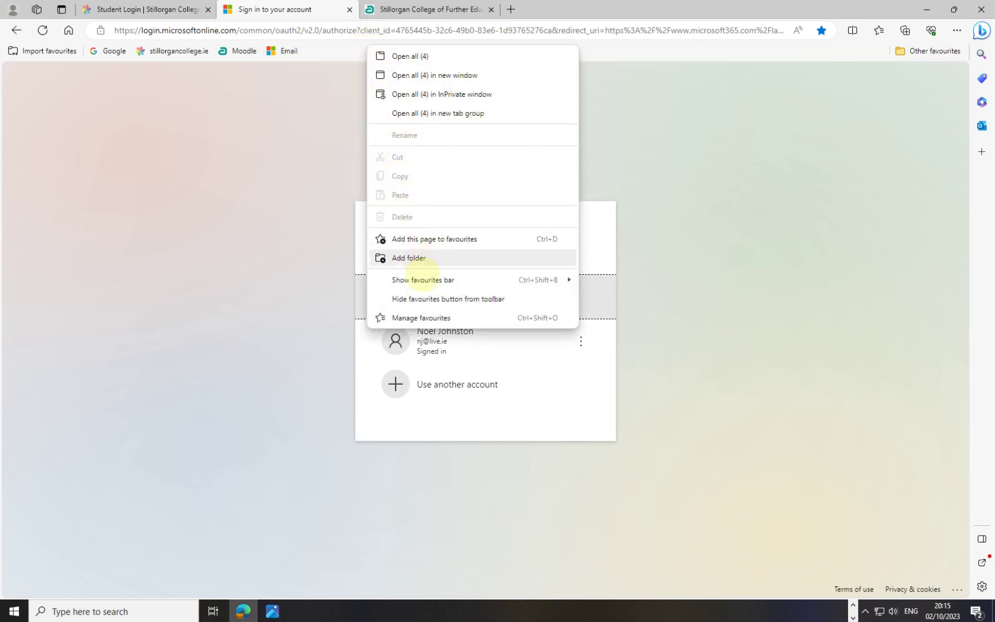
{"action": "left_click", "coordinate": [422, 257]}
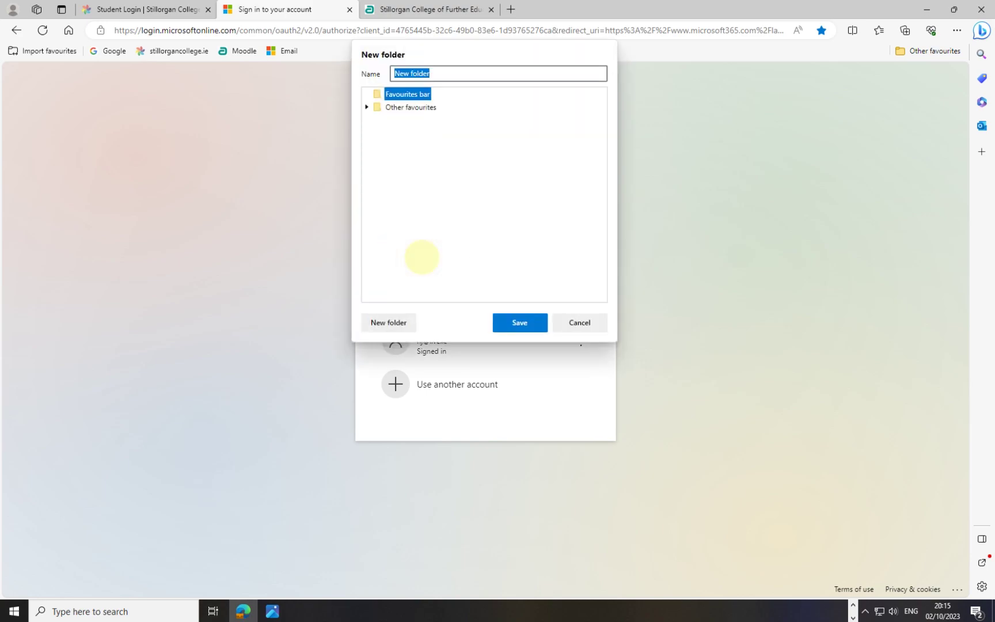
{"action": "type", "text": "NOel"}
{"action": "key", "text": "BackSpace"}
{"action": "type", "text": "oel"}
{"action": "left_click", "coordinate": [519, 322]}
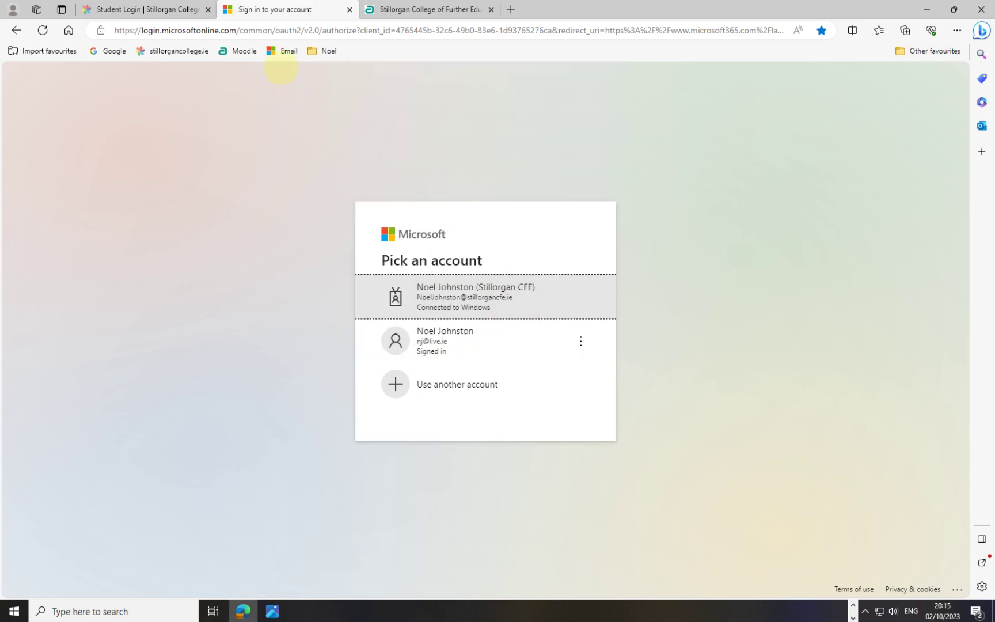
Drag the Email favourite toward the Noel folder
{"action": "mouse_move", "coordinate": [279, 50]}
{"action": "left_mouse_down"}
{"action": "mouse_move", "coordinate": [320, 51]}
{"action": "mouse_move", "coordinate": [284, 50]}
{"action": "left_mouse_up"}
{"action": "left_click", "coordinate": [404, 114]}
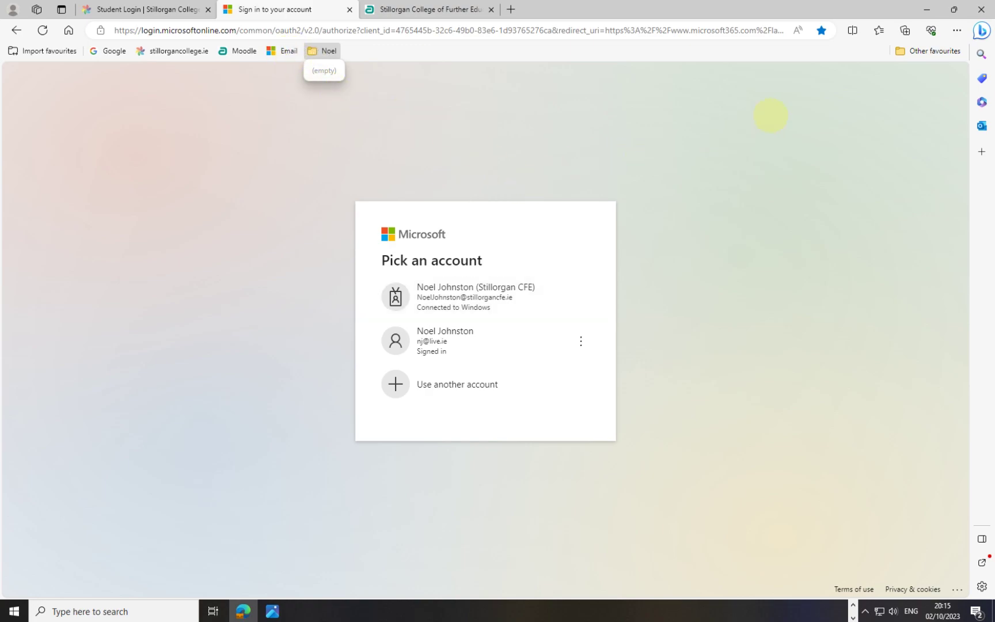
{"action": "left_click", "coordinate": [957, 30]}
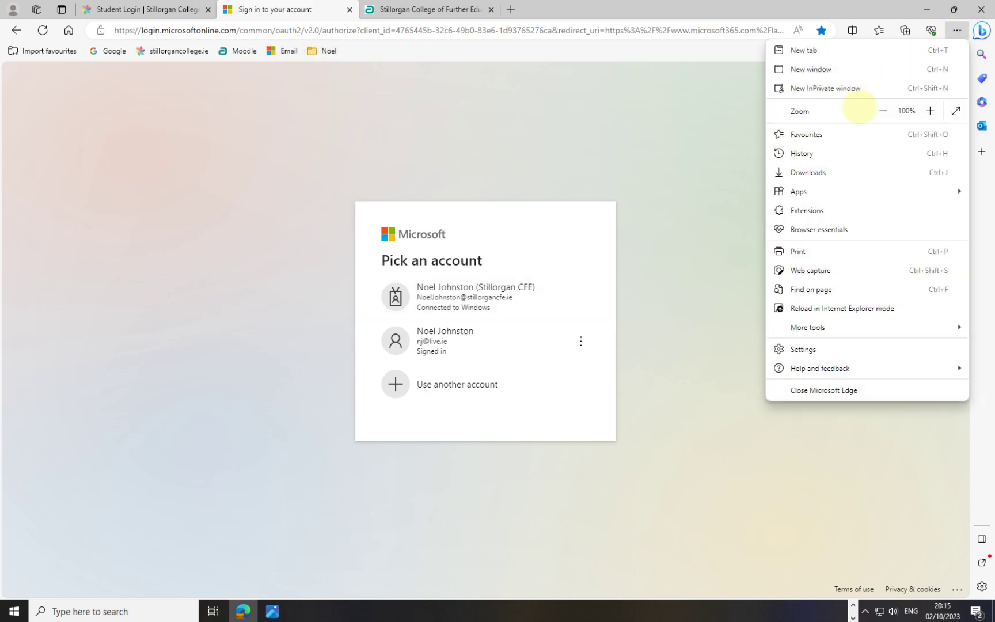
In the Favourites list, drag Email, Moodle, stillorgancollege.ie and Google into Noel
{"action": "left_click", "coordinate": [825, 133]}
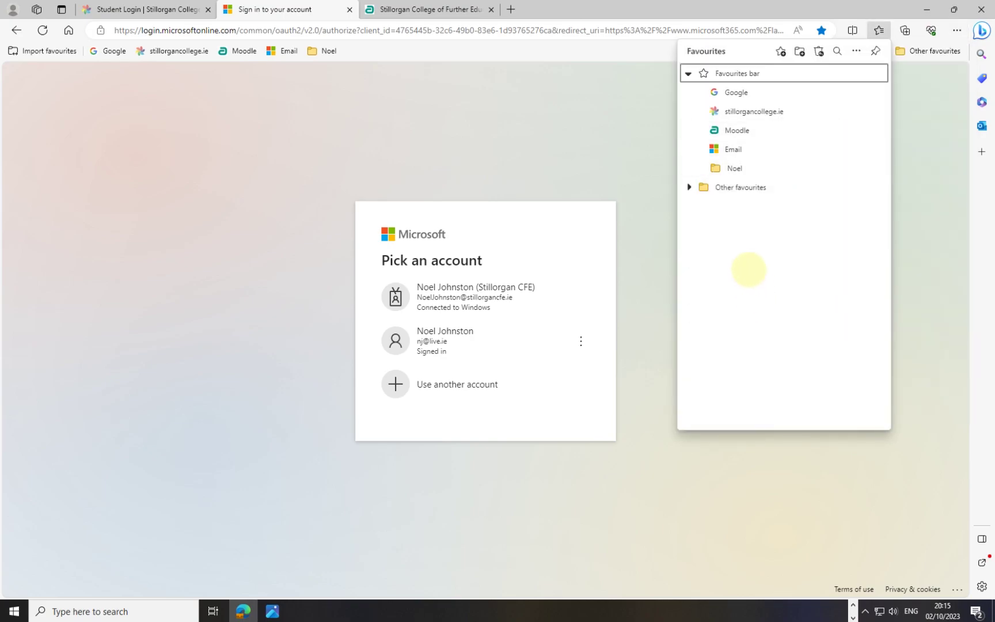
{"action": "left_click_drag", "start_coordinate": [732, 150], "coordinate": [734, 167]}
{"action": "left_click_drag", "start_coordinate": [735, 129], "coordinate": [731, 147]}
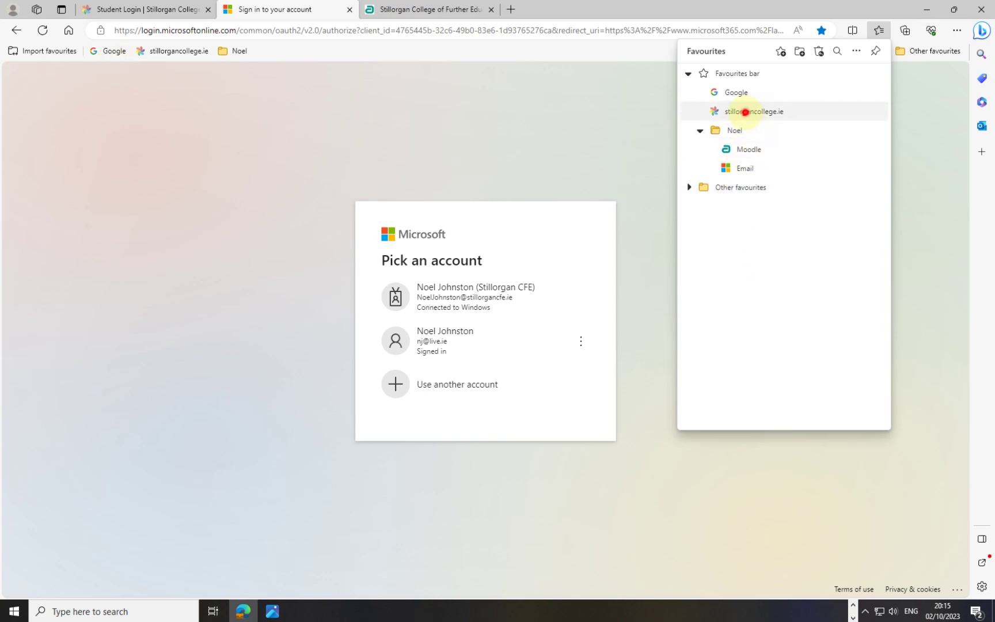
{"action": "left_click_drag", "start_coordinate": [746, 110], "coordinate": [733, 132]}
{"action": "left_click_drag", "start_coordinate": [735, 92], "coordinate": [733, 112]}
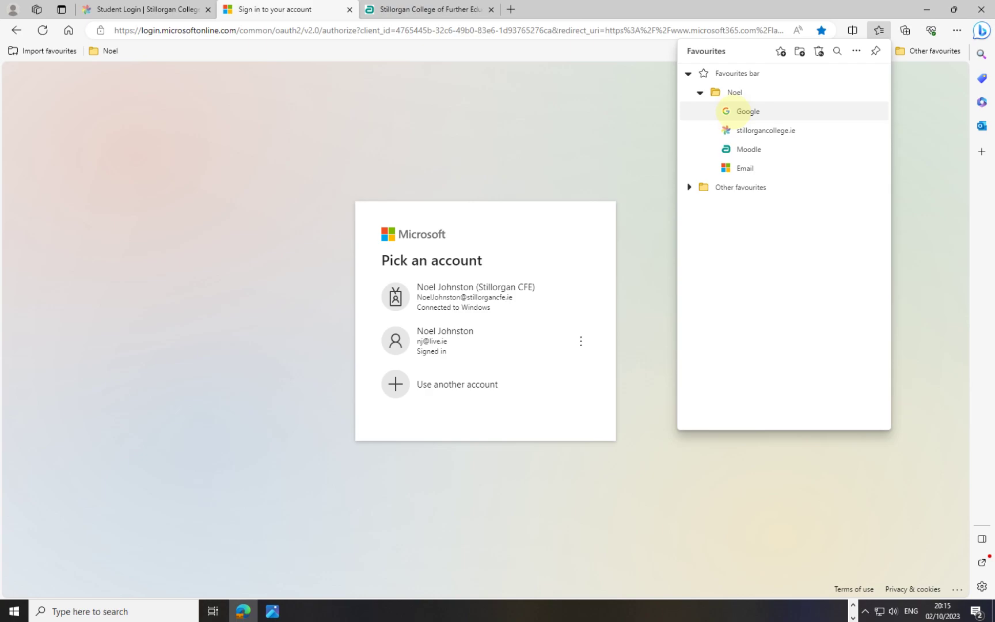
{"action": "left_click", "coordinate": [916, 115]}
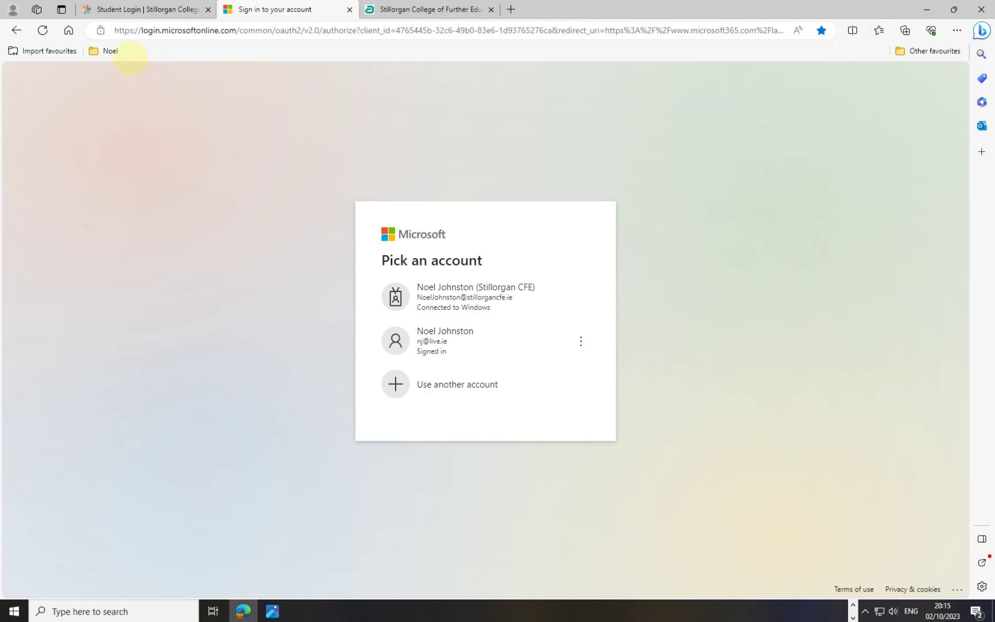
Check the Noel folder contents and close the Moodle, sign-in and Student Login tabs
{"action": "left_click", "coordinate": [103, 51]}
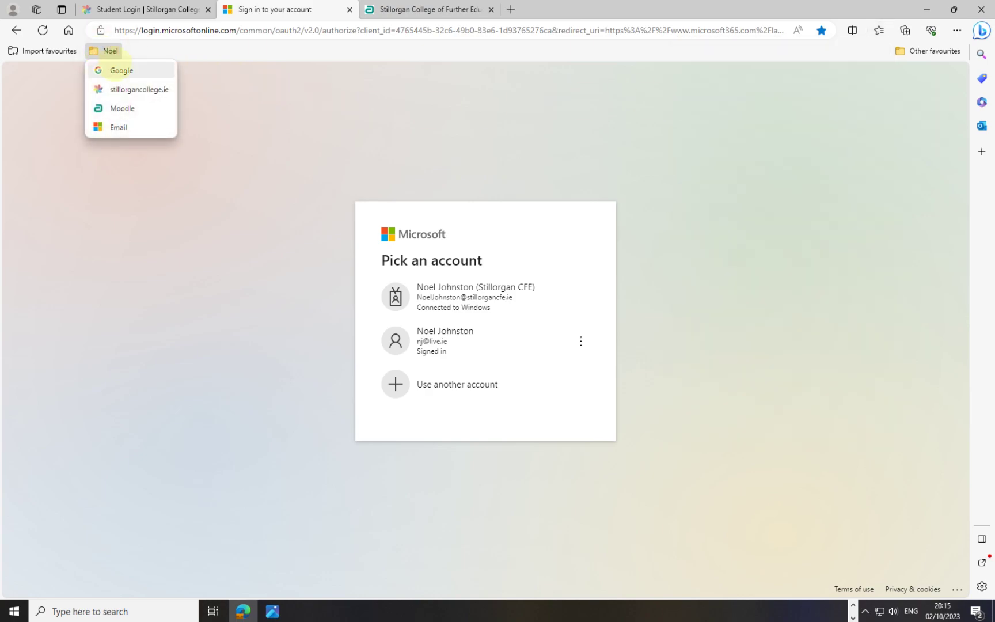
{"action": "left_click", "coordinate": [243, 146]}
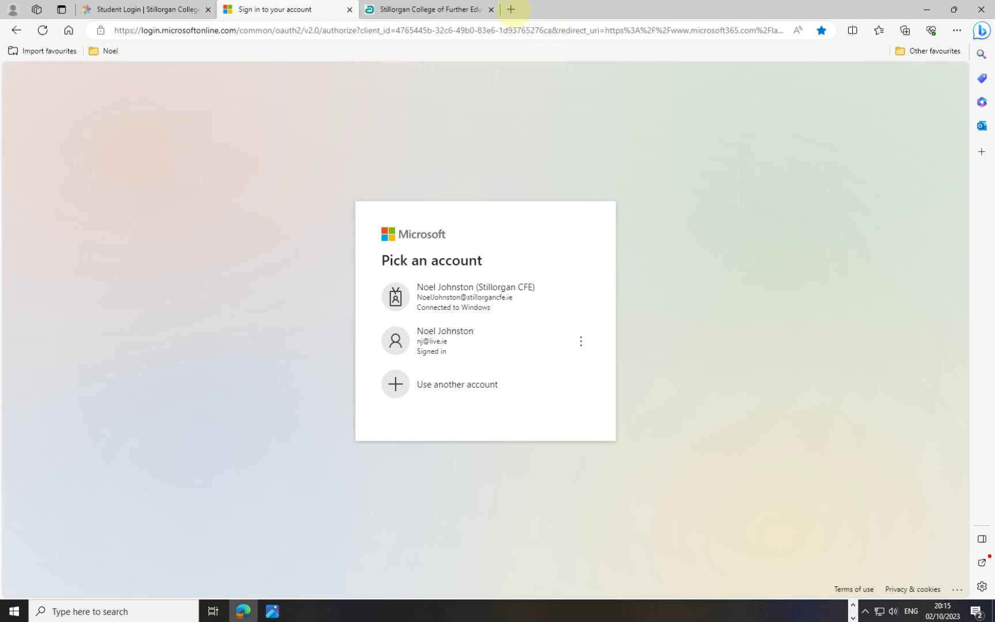
{"action": "left_click", "coordinate": [511, 9]}
{"action": "left_click", "coordinate": [491, 10]}
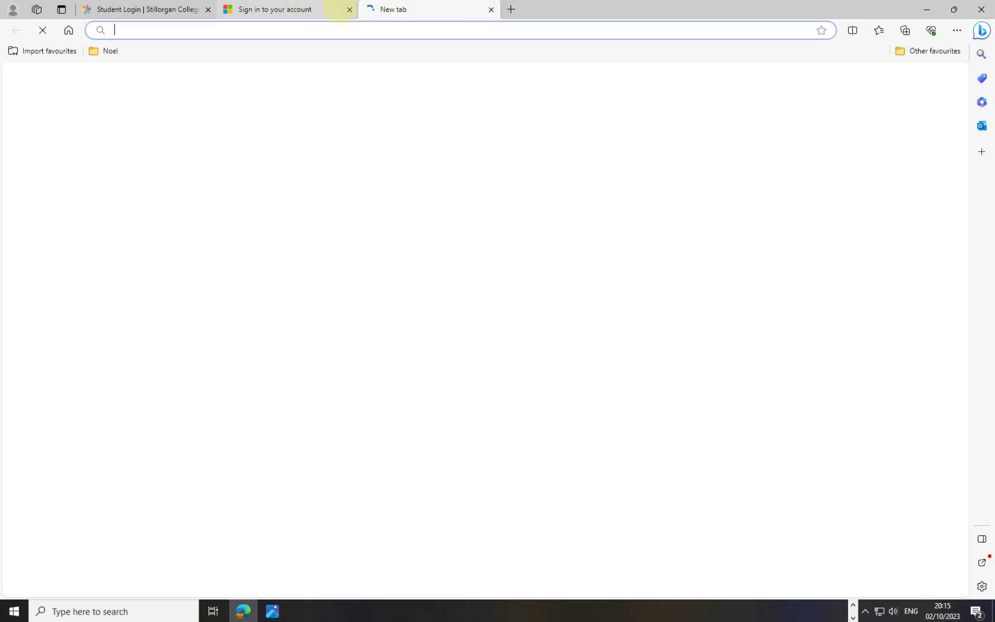
{"action": "left_click", "coordinate": [350, 9]}
{"action": "left_click", "coordinate": [207, 9]}
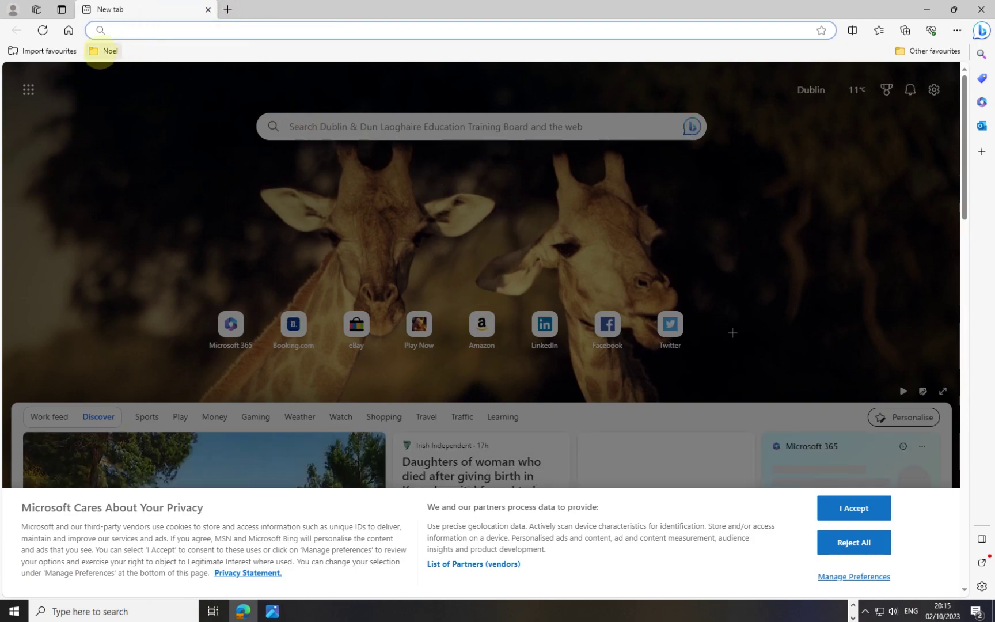
Open all four Noel favourites in new tabs and view each one
{"action": "right_click", "coordinate": [102, 48]}
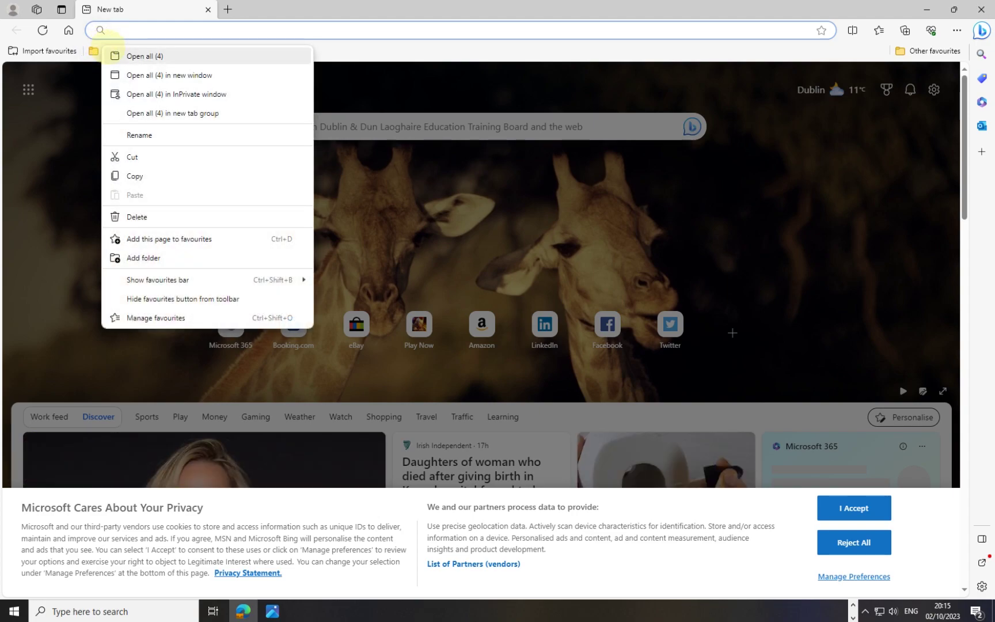
{"action": "left_click", "coordinate": [147, 56]}
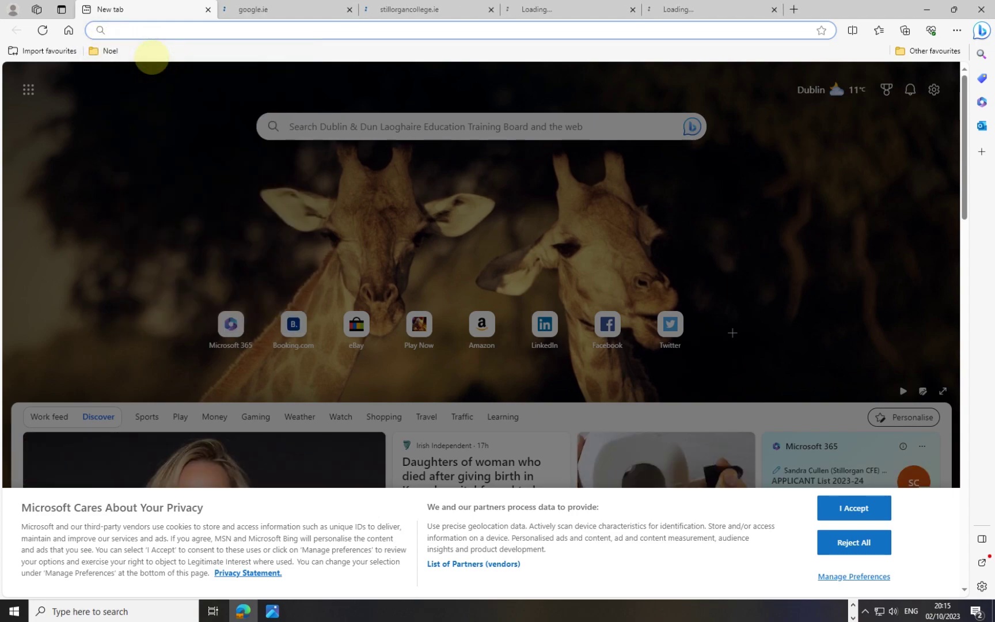
{"action": "left_click", "coordinate": [291, 13]}
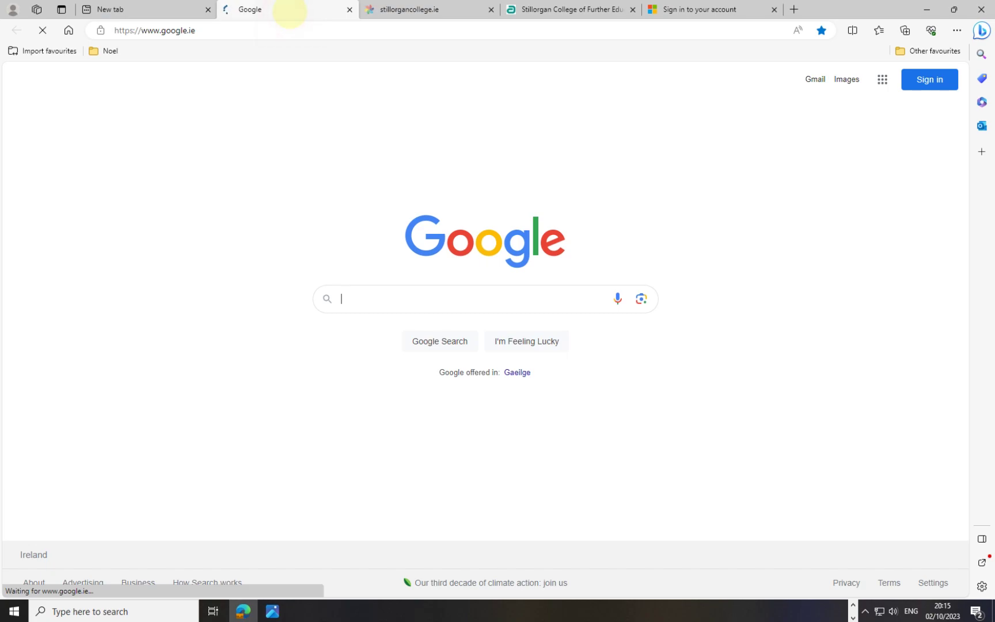
{"action": "left_click", "coordinate": [425, 10]}
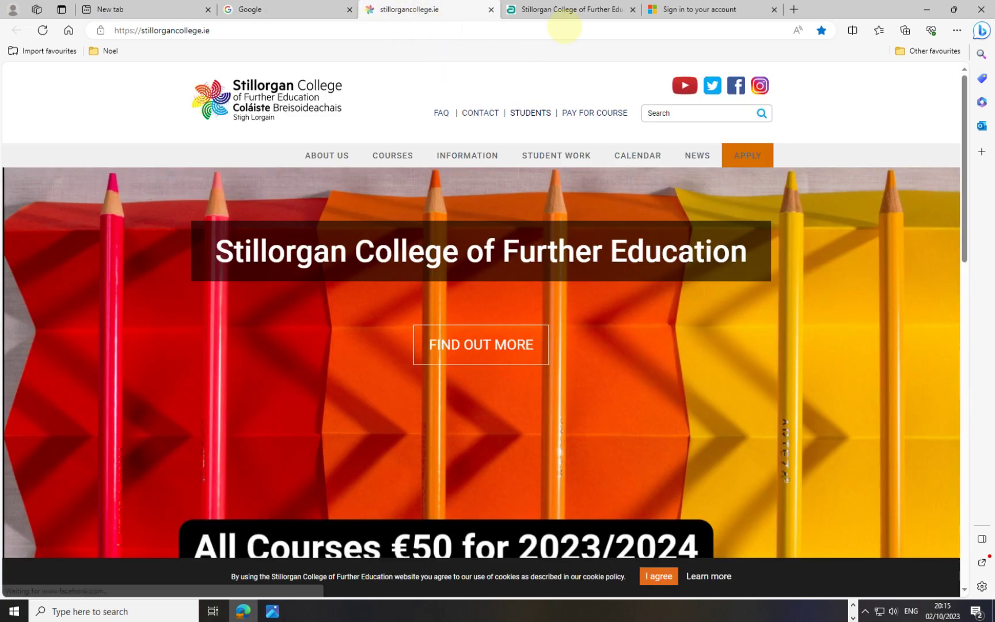
{"action": "left_click", "coordinate": [564, 11]}
{"action": "left_click", "coordinate": [689, 9]}
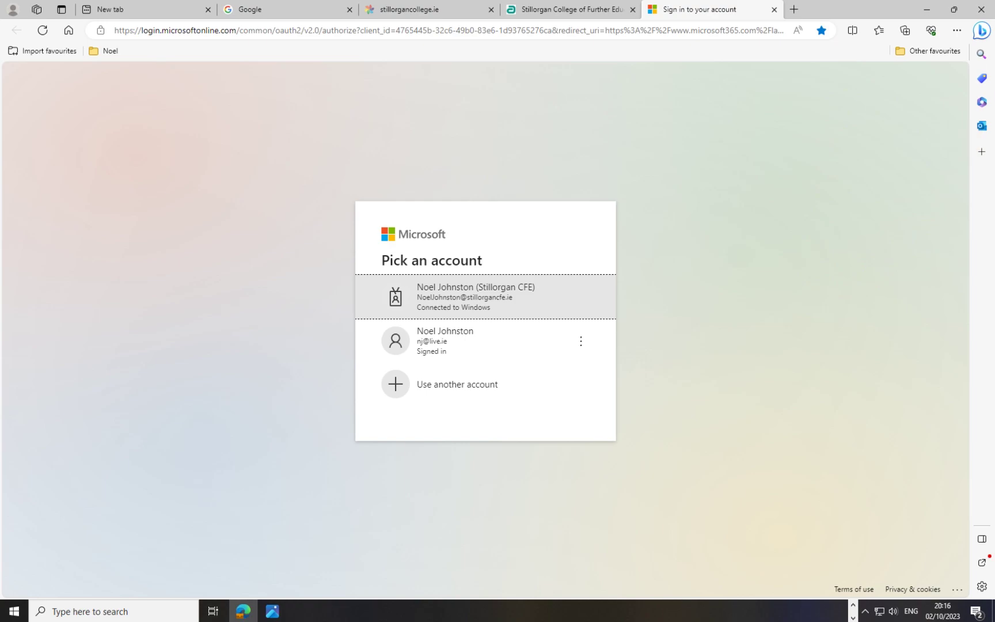
{"action": "key", "text": "alt+Tab"}
Centre the Photos window and maximise the title slide to full screen
{"action": "left_click_drag", "start_coordinate": [994, 85], "coordinate": [580, 89]}
{"action": "left_click", "coordinate": [846, 91]}
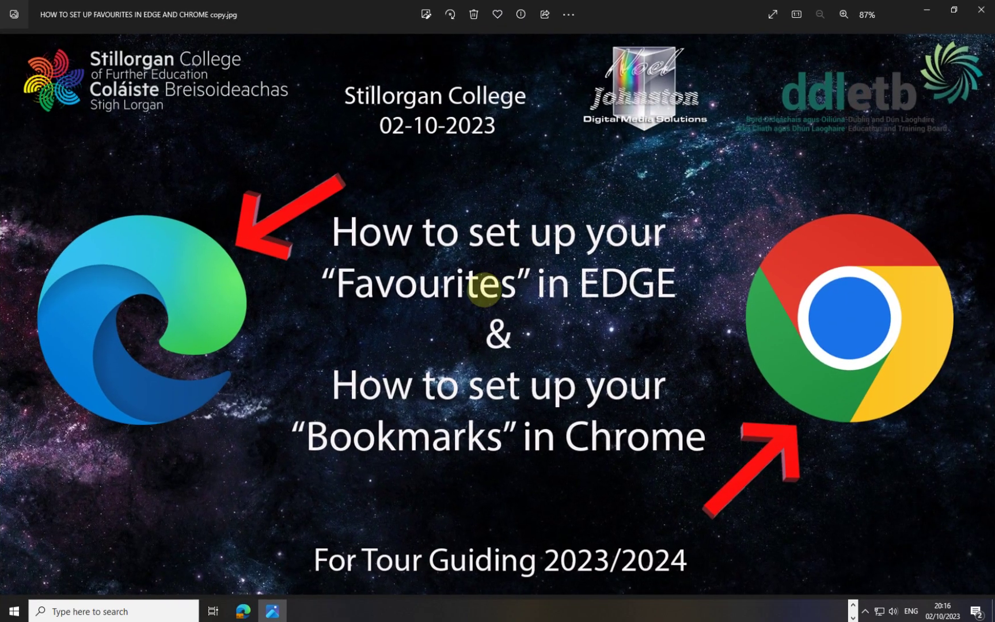